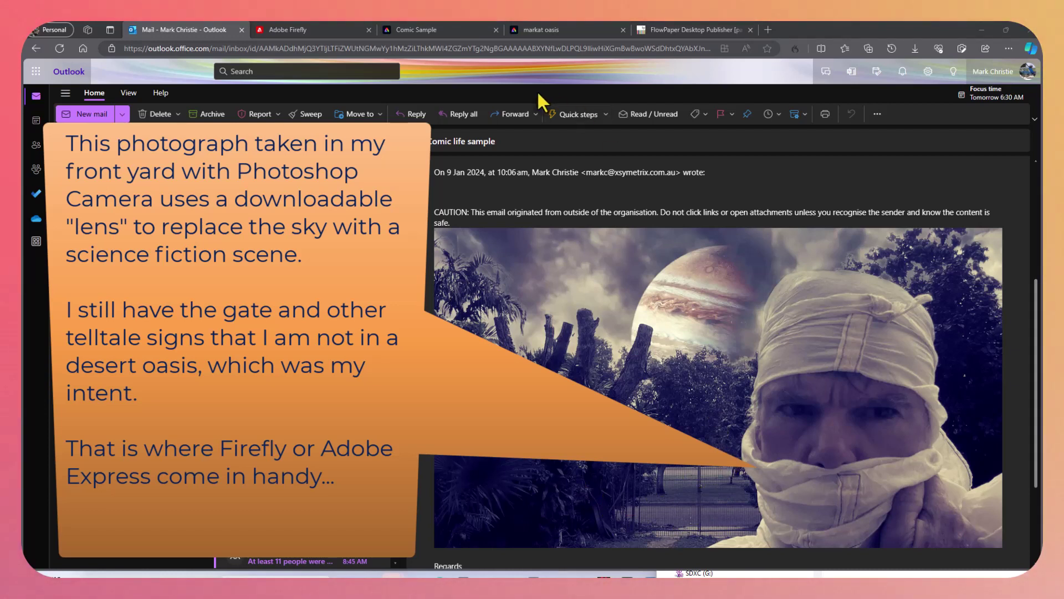
# Step: Compare the desert oasis composite in Adobe Express with the generative fill version in Adobe Firefly, returning to the Express project
pyautogui.click(545, 28)
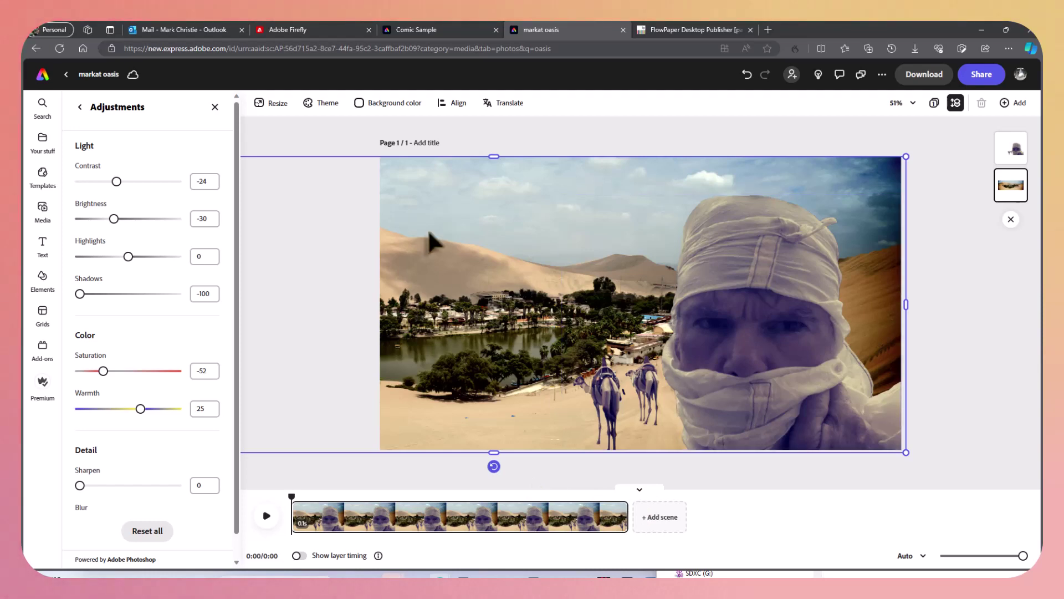
pyautogui.click(285, 30)
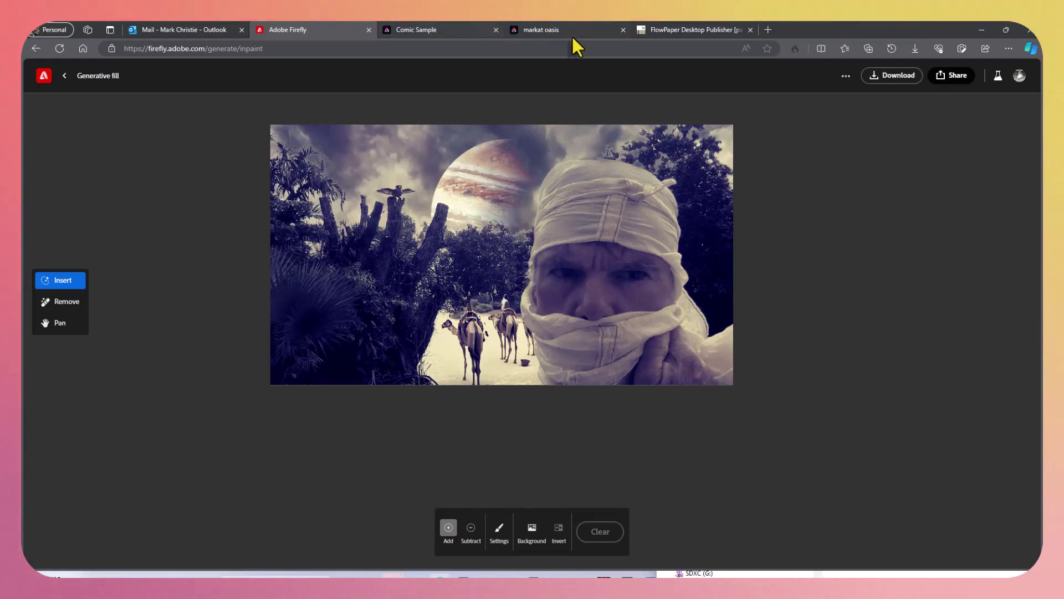
pyautogui.click(558, 32)
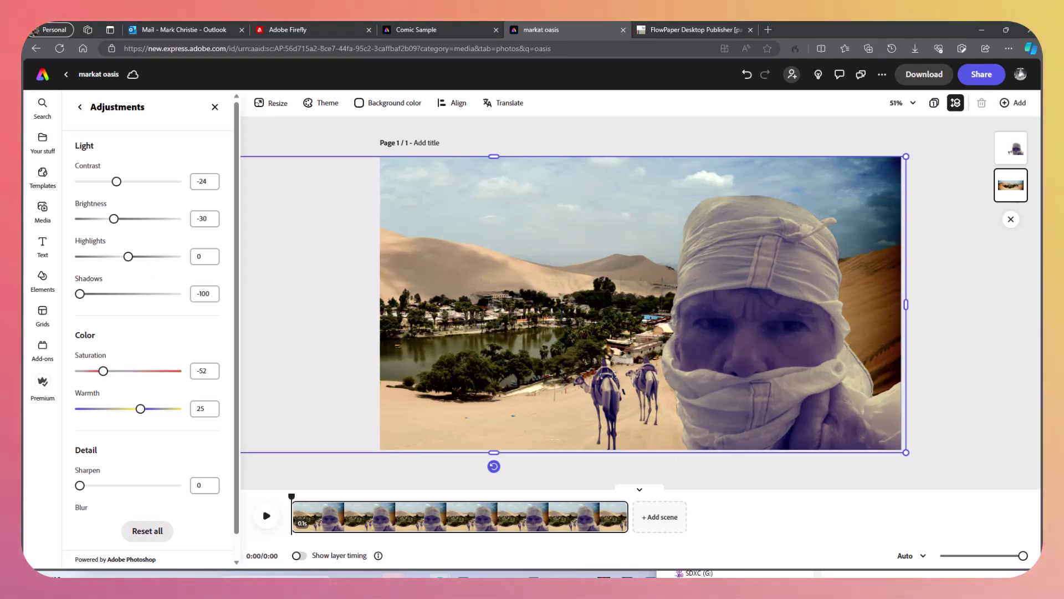
# Step: Browse the stock photos for "oasis" in the media library
pyautogui.click(42, 209)
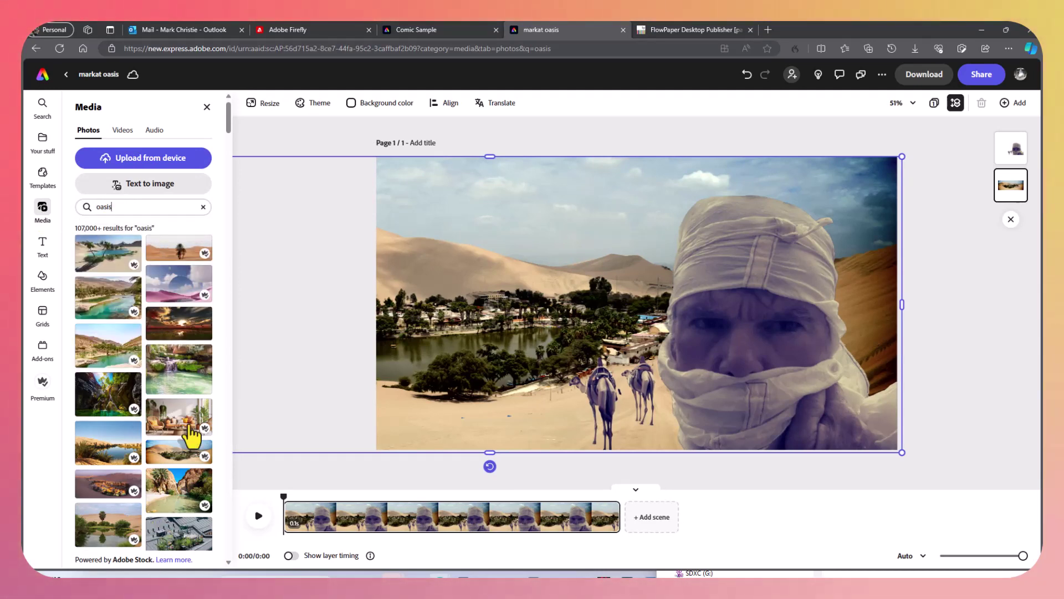
pyautogui.scroll(-4, 183, 370)
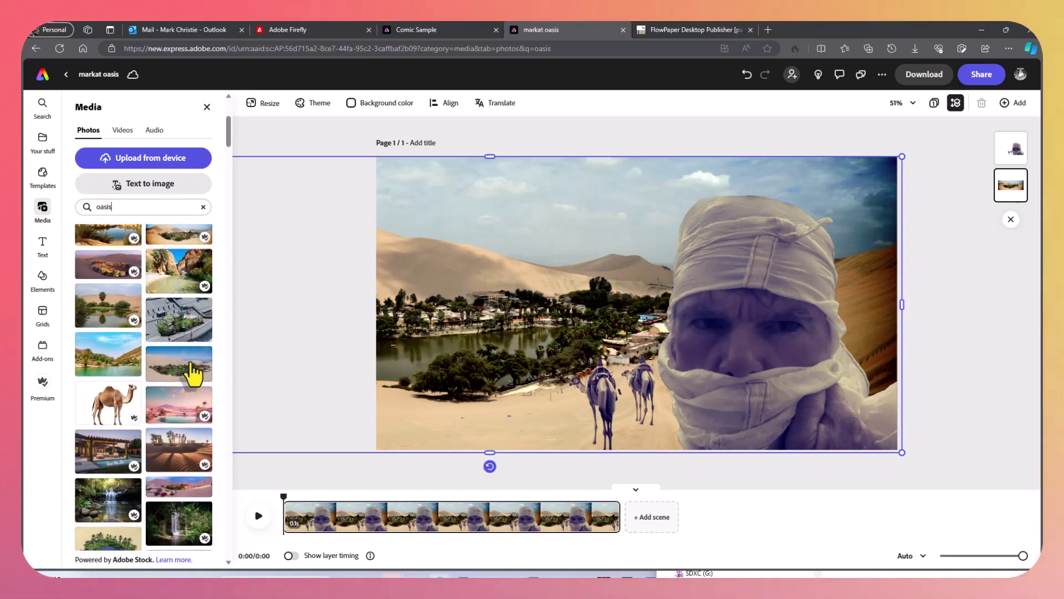
pyautogui.scroll(-2, 189, 365)
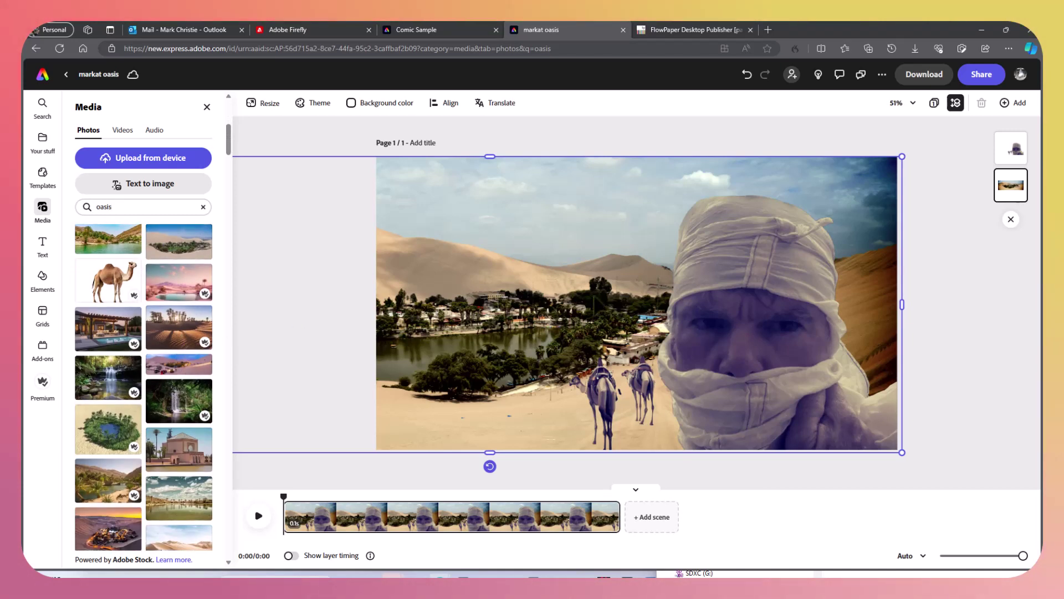
# Step: Select the desert background layer and open the project's download file format choices
pyautogui.click(1010, 186)
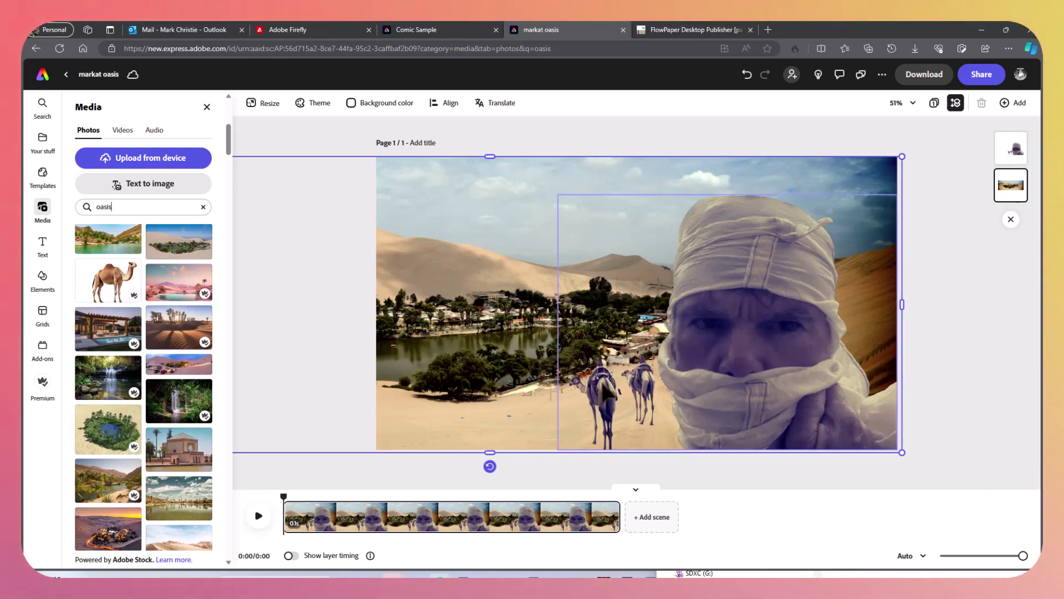
pyautogui.click(921, 78)
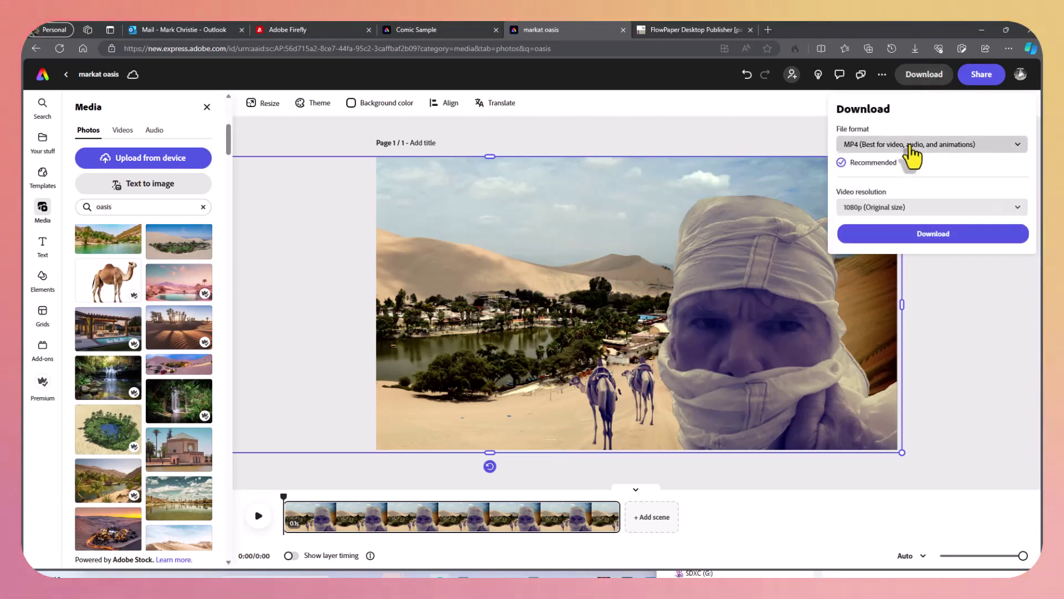
pyautogui.click(916, 145)
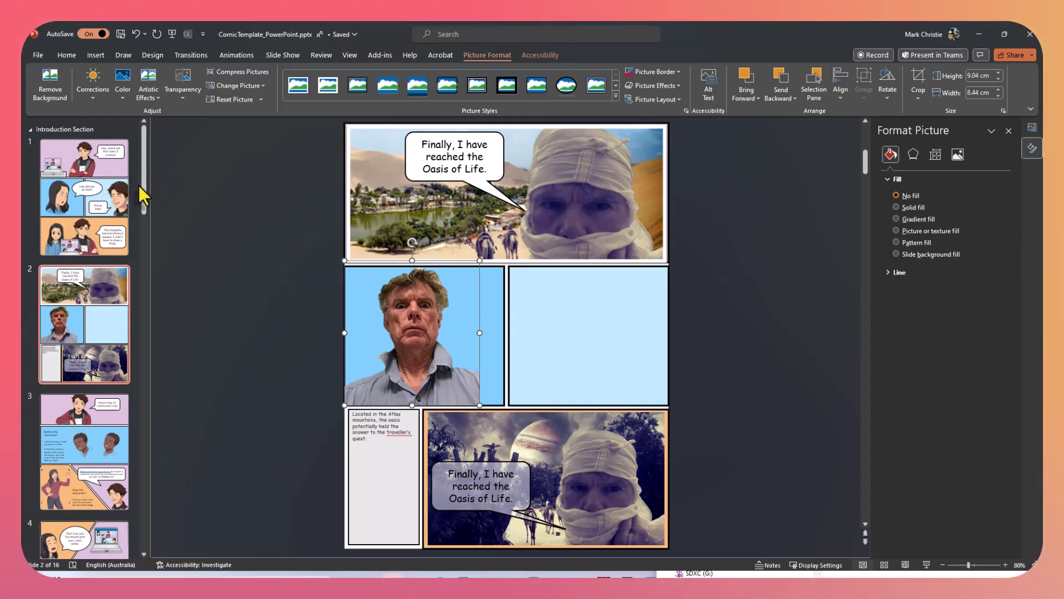
# Step: Switch to the PowerPoint comic template, select slide 2 and look over the neighbouring slides
pyautogui.click(129, 273)
pyautogui.scroll(-2, 132, 171)
pyautogui.scroll(2, 133, 166)
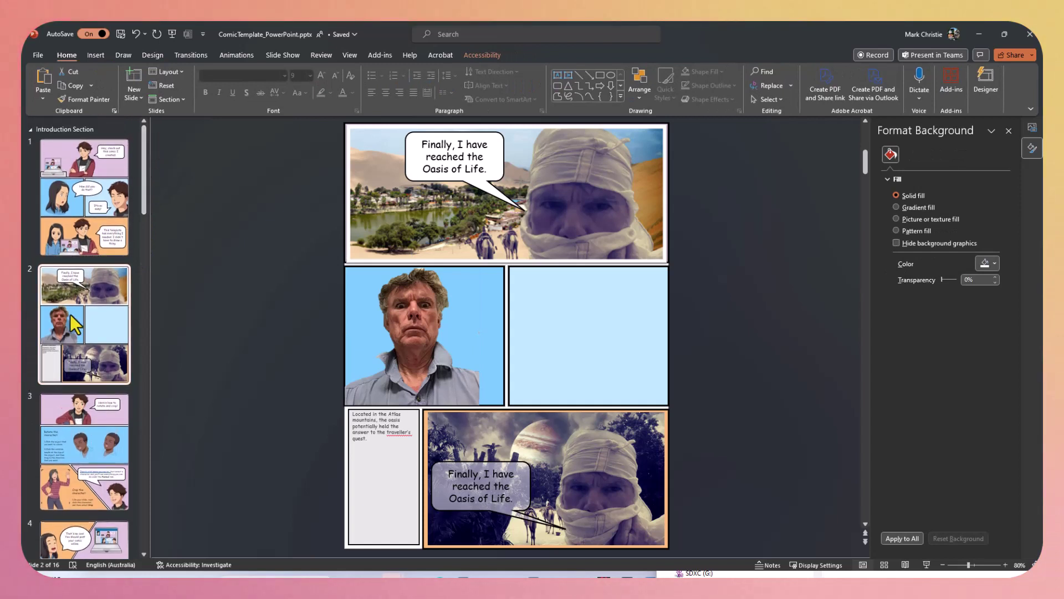
# Step: View the new presentation templates and their online search, and return to the comic slides
pyautogui.click(39, 54)
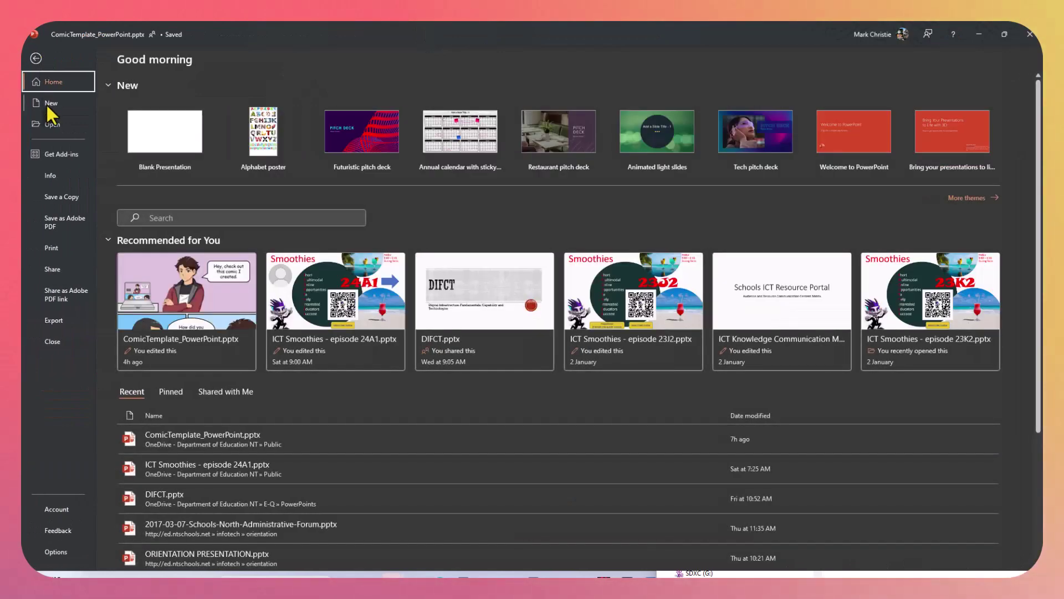
pyautogui.click(47, 105)
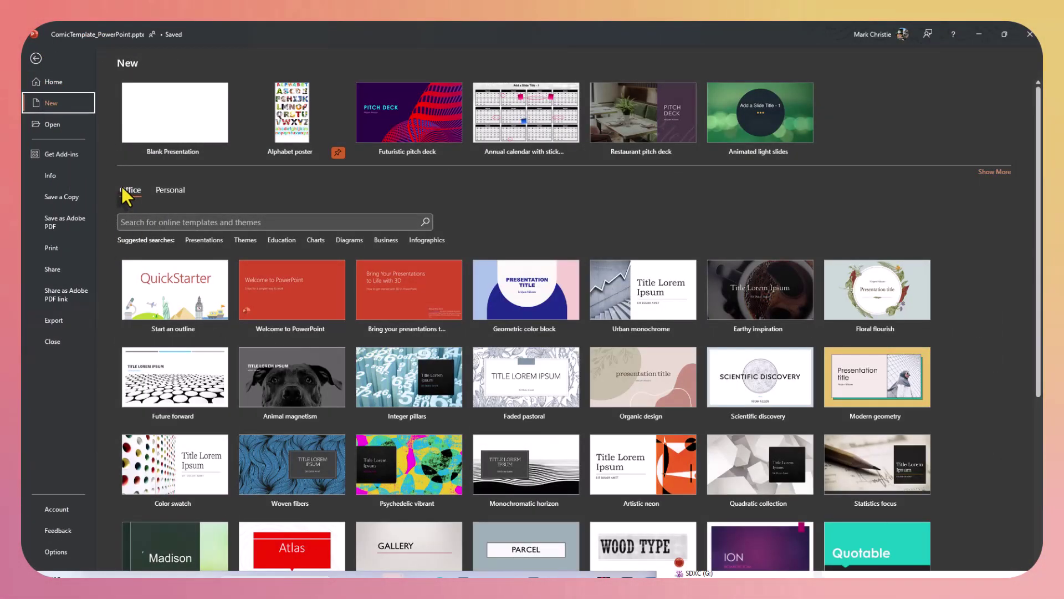
pyautogui.click(211, 217)
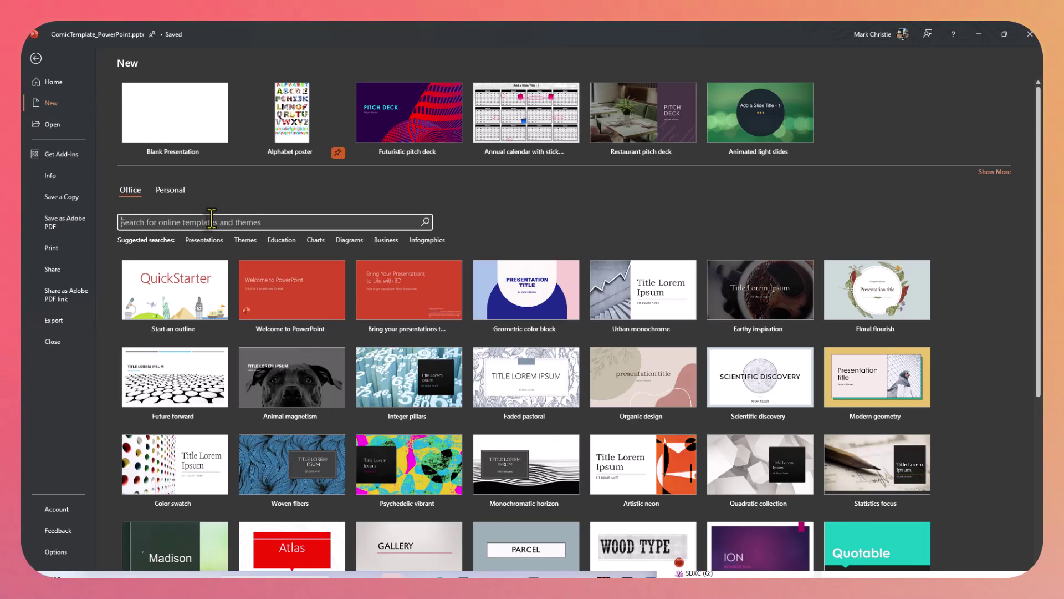
pyautogui.click(35, 58)
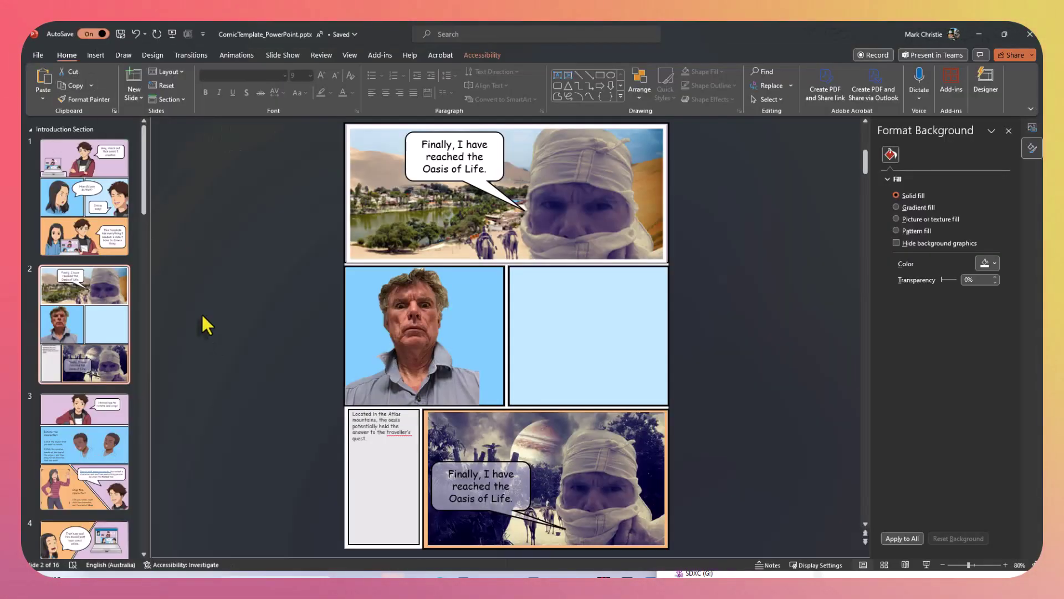
# Step: Copy the back-facing standing character in the green hoodie from slide 9 and paste it onto comic slide 2
pyautogui.moveTo(144, 187); pyautogui.dragTo(78, 345)
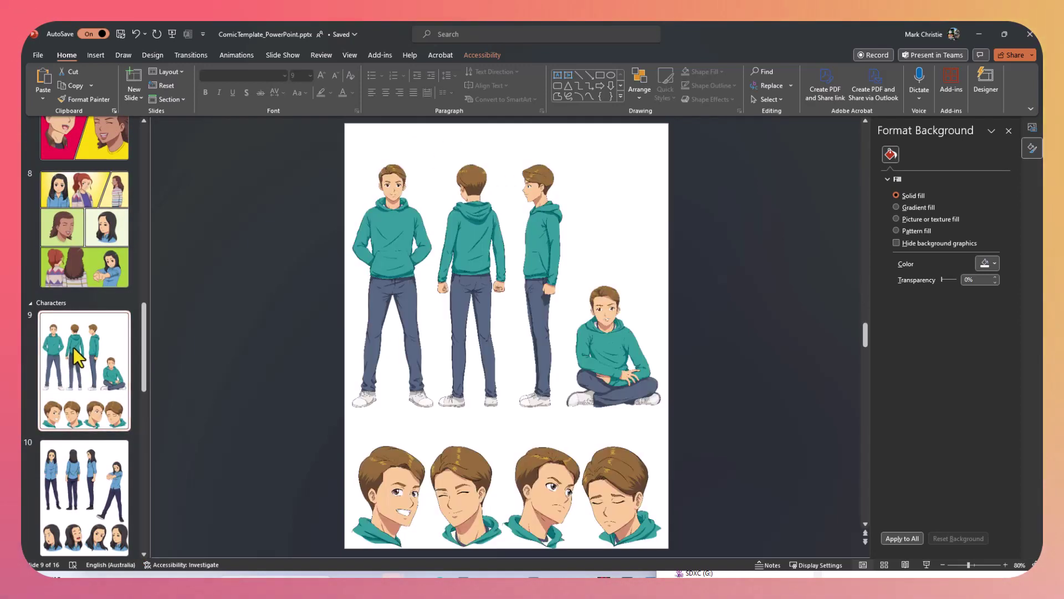
pyautogui.click(475, 252)
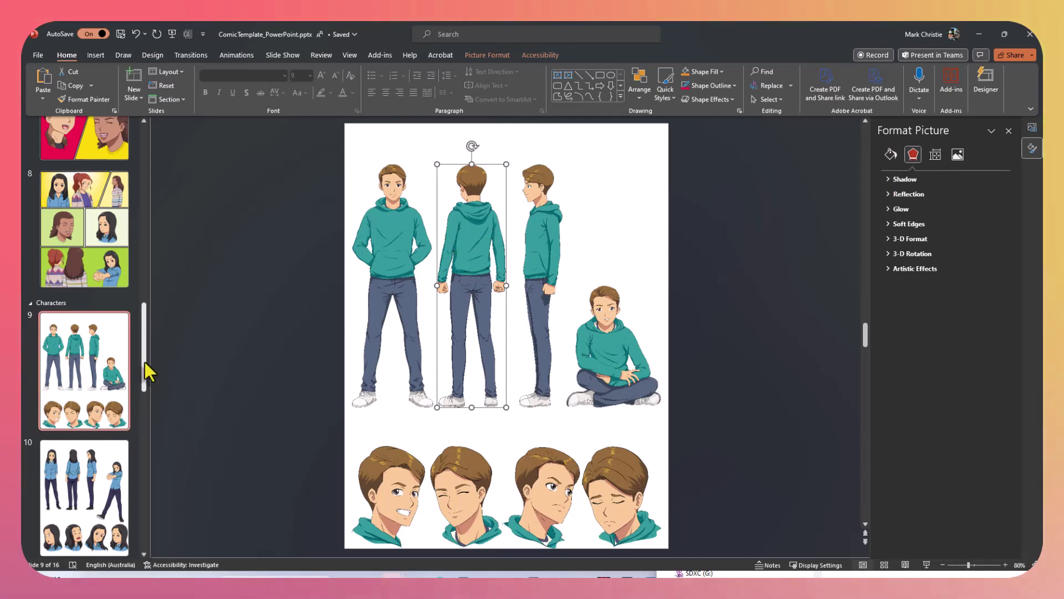
pyautogui.moveTo(144, 366); pyautogui.dragTo(151, 145)
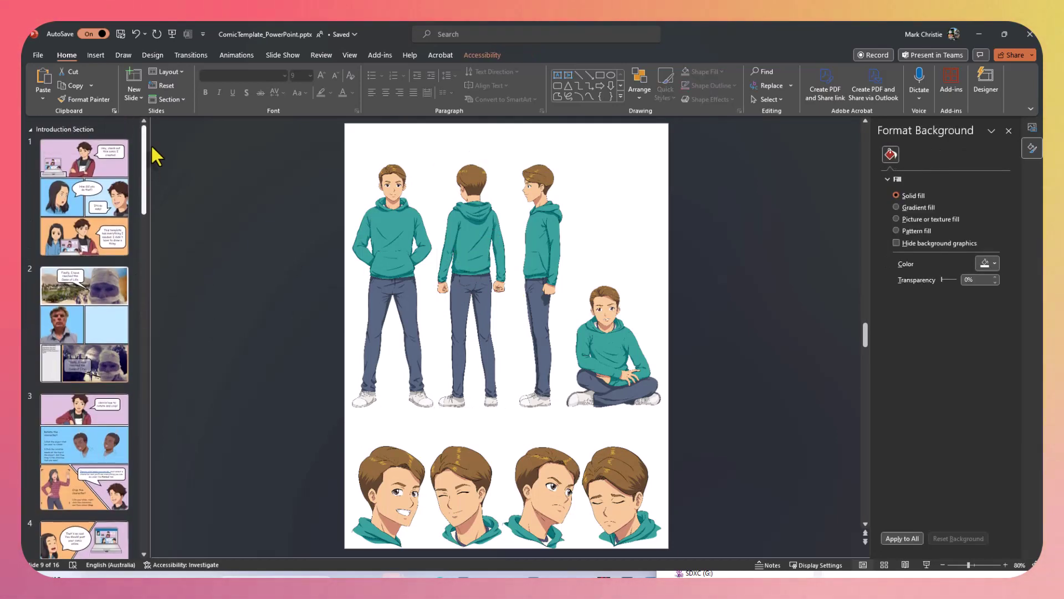
pyautogui.click(99, 324)
pyautogui.hotkey('ctrl', 'v')
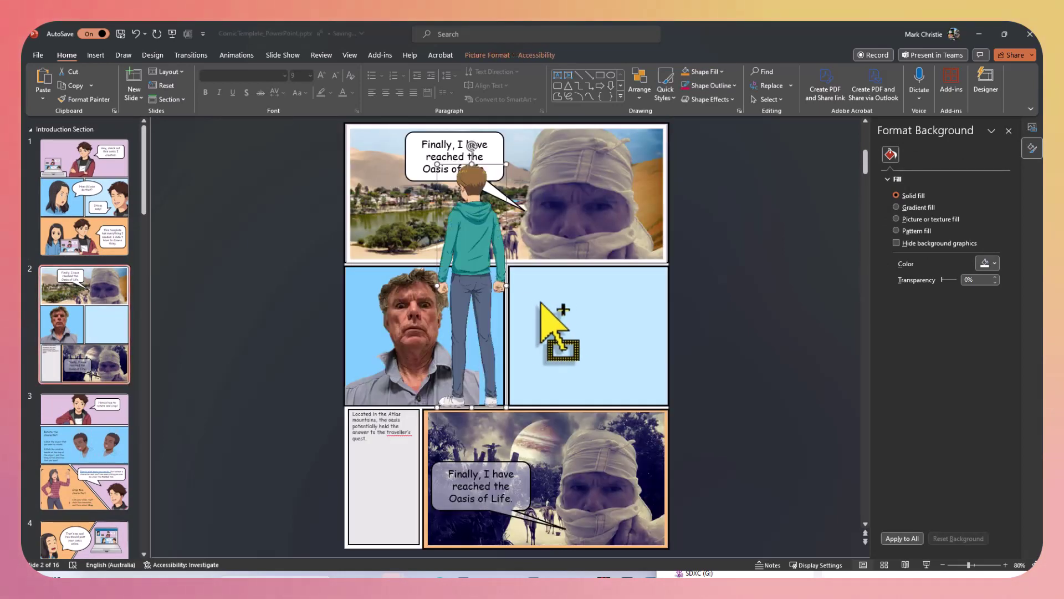
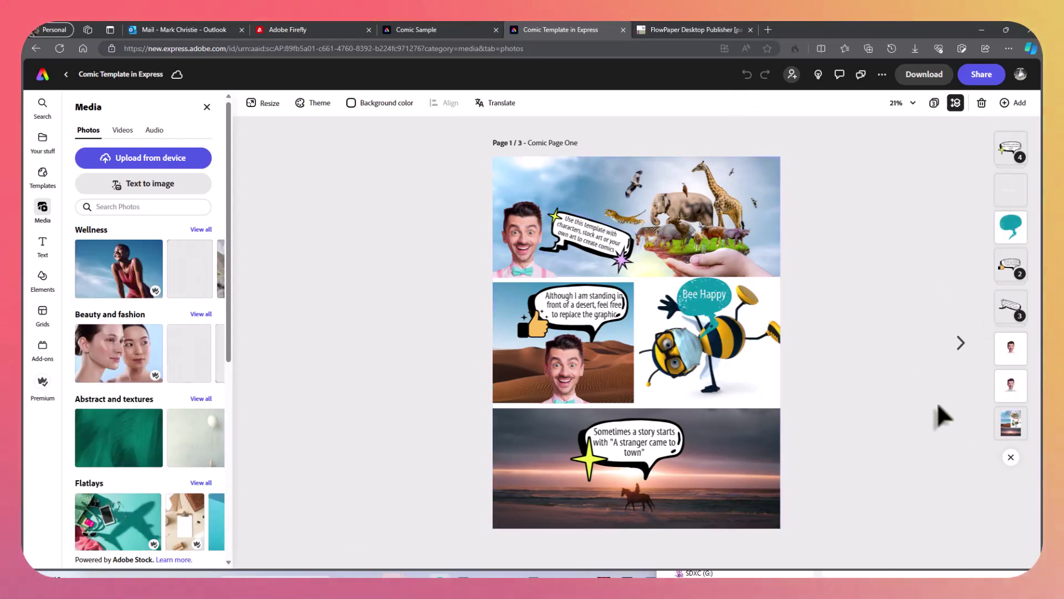
# Step: Switch to the Comic Template in Adobe Express and look through its two speech bubble pages
pyautogui.click(961, 343)
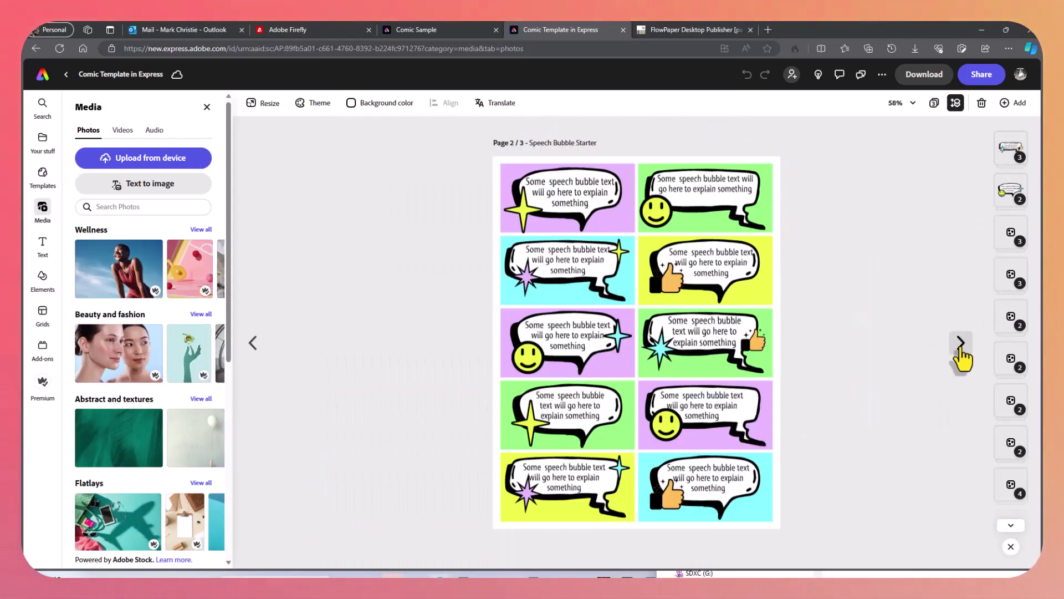
pyautogui.click(961, 344)
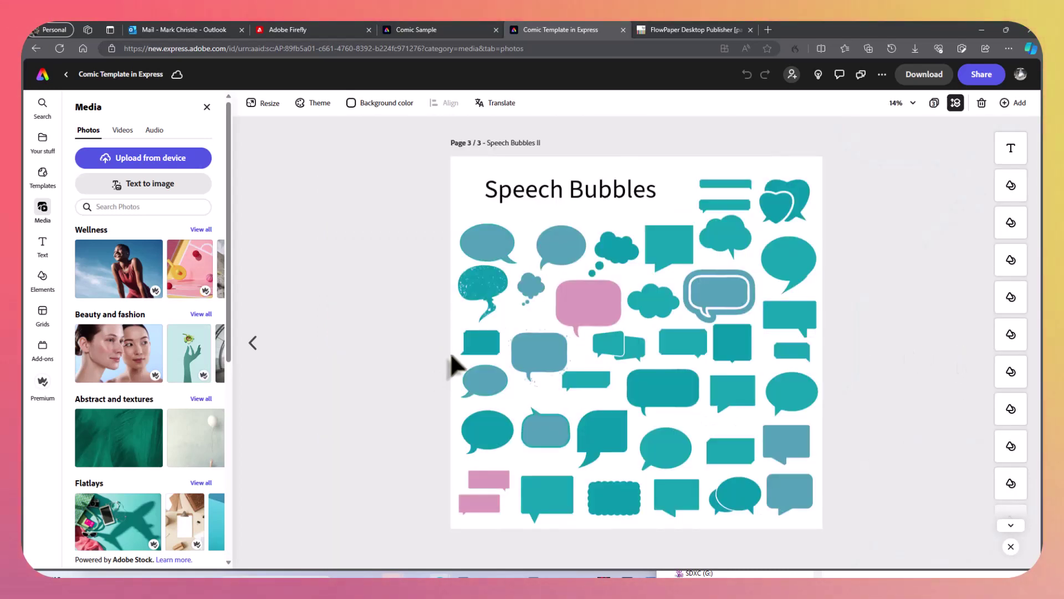
pyautogui.click(253, 344)
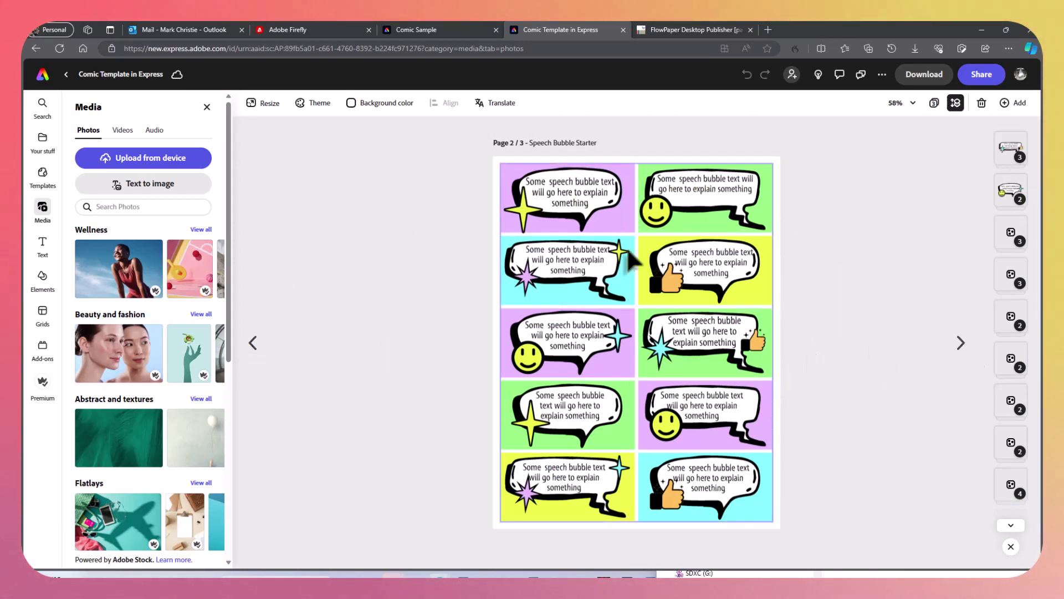
# Step: Copy the yellow-star speech bubble in the first cell of Speech Bubble Starter and paste it onto Comic Page One
pyautogui.click(568, 208)
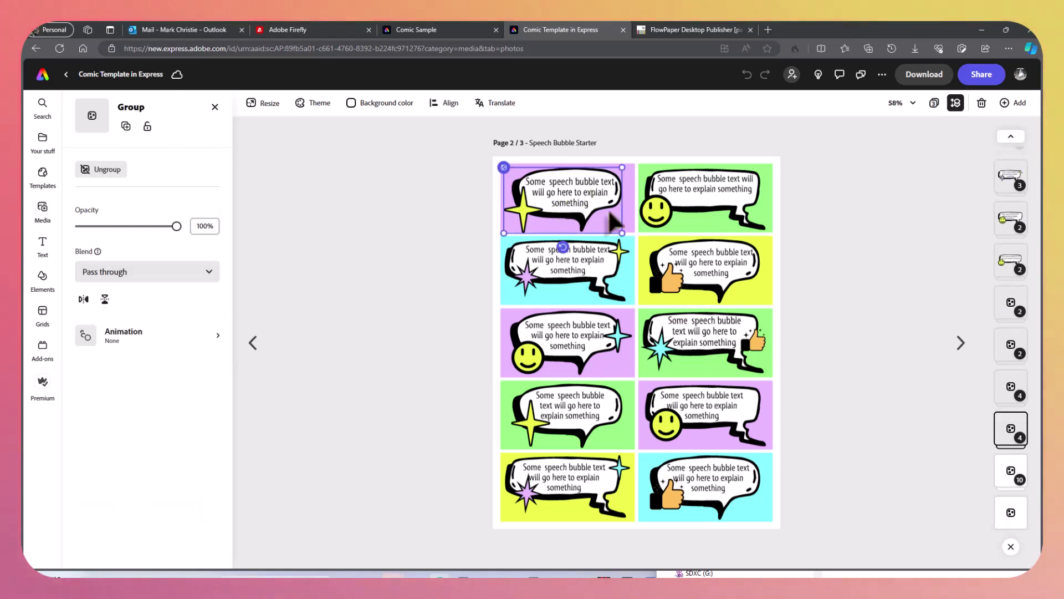
pyautogui.click(254, 348)
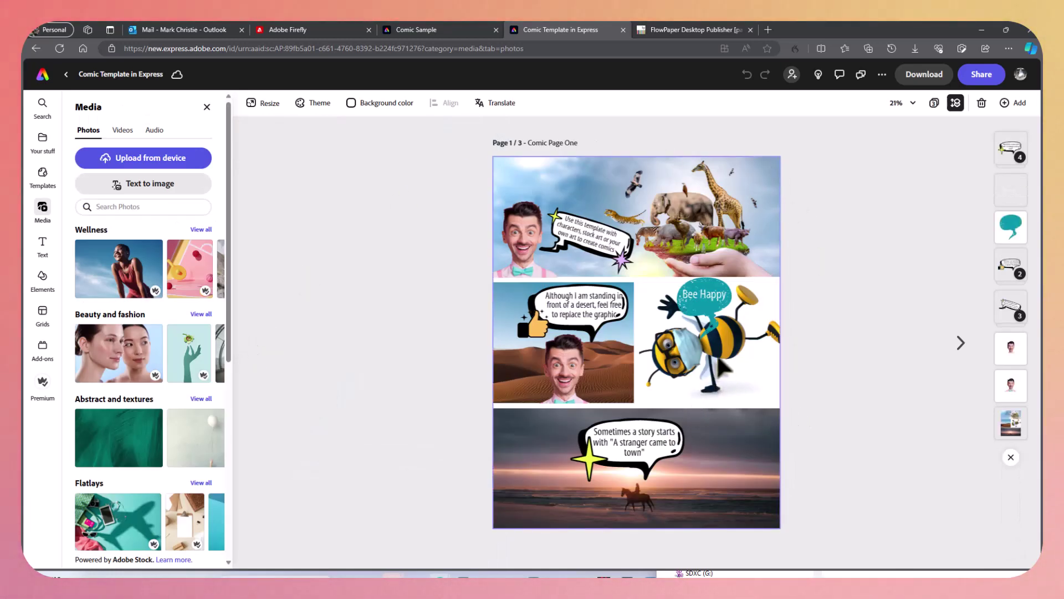
pyautogui.click(720, 369)
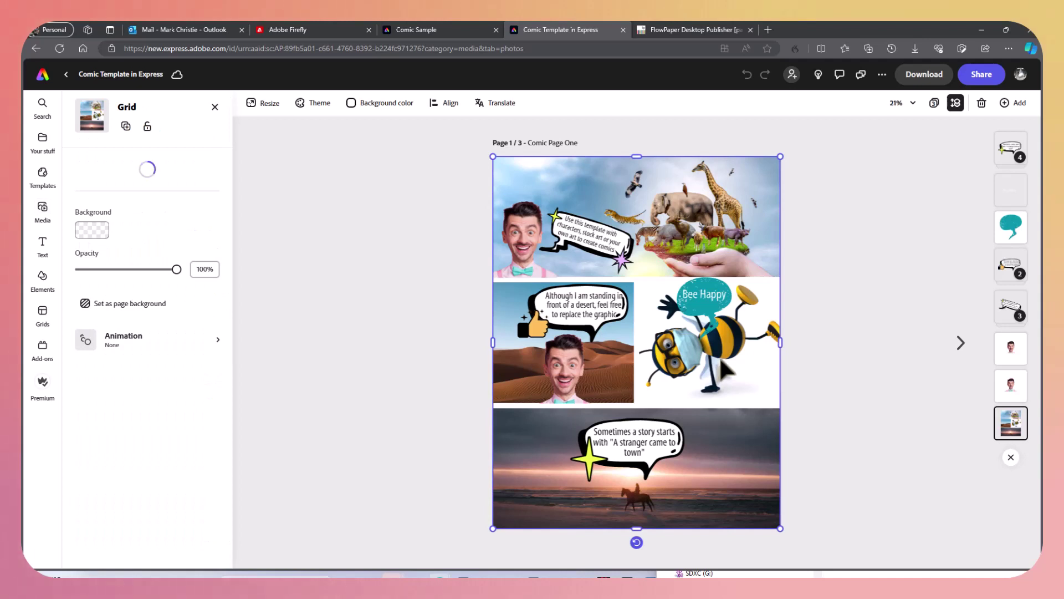
pyautogui.hotkey('ctrl', 'v')
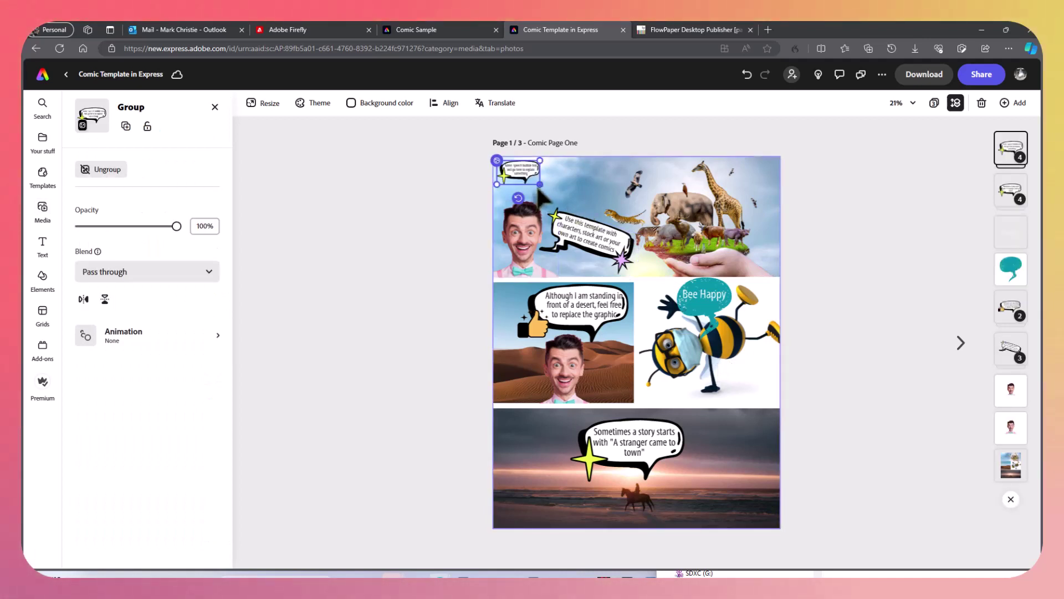
# Step: Enlarge the pasted speech bubble, place it below the bee and change its text to "More text goes here"
pyautogui.moveTo(540, 184); pyautogui.dragTo(730, 416)
pyautogui.doubleClick(728, 414)
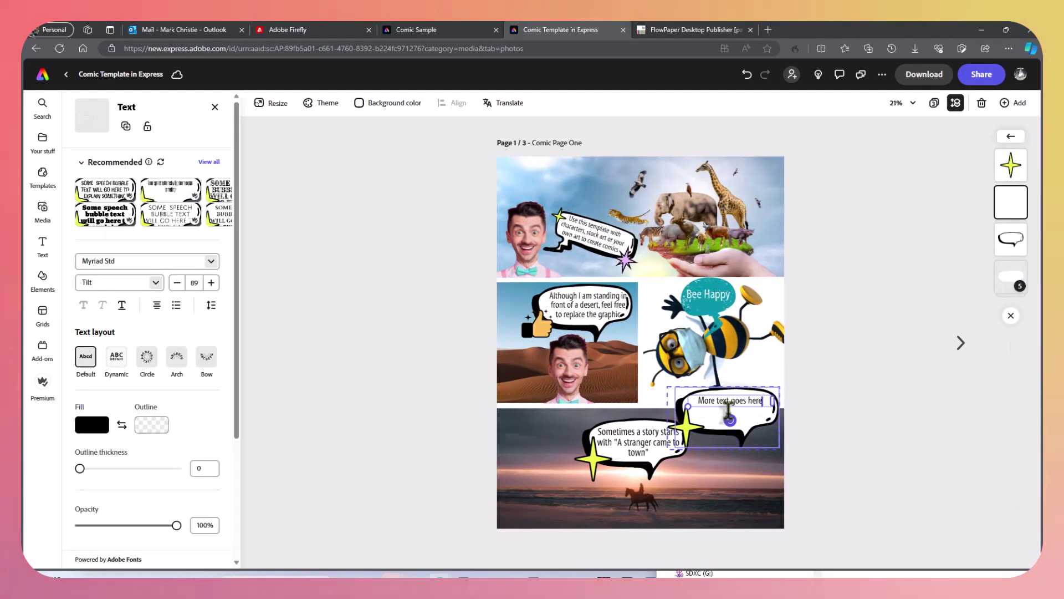
pyautogui.click(757, 444)
pyautogui.click(756, 482)
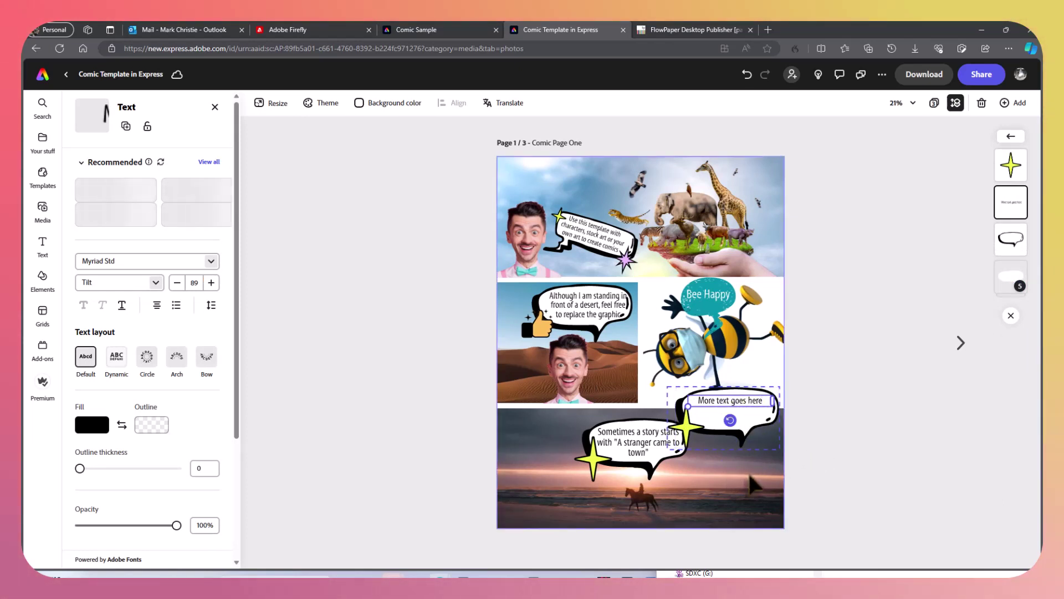
# Step: Move the "More text goes here" bubble into the sunset horse-rider panel, beside the existing speech bubble, and deselect it
pyautogui.click(726, 394)
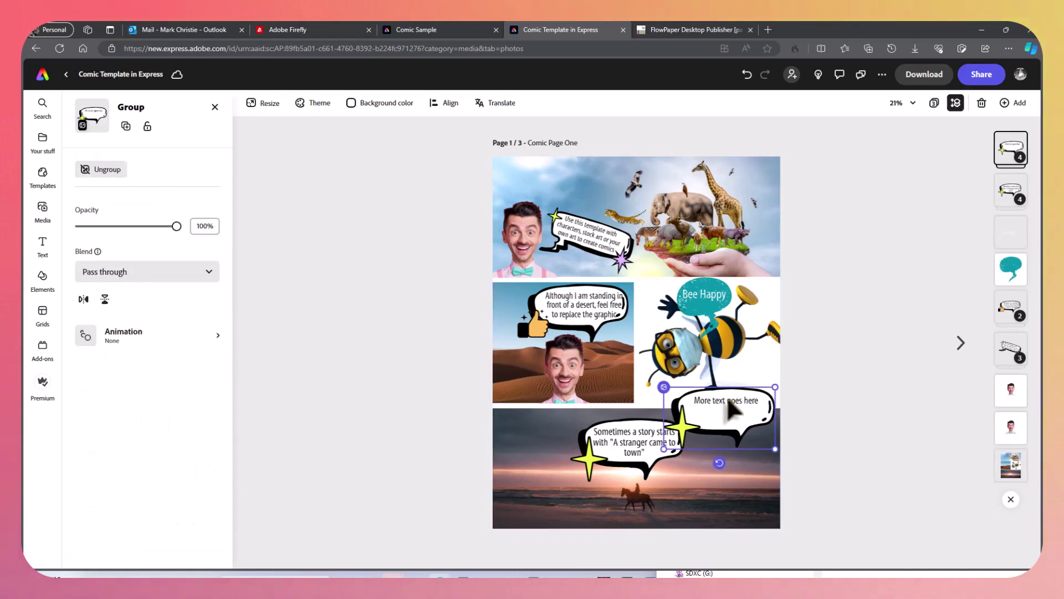
pyautogui.moveTo(727, 396); pyautogui.dragTo(731, 456)
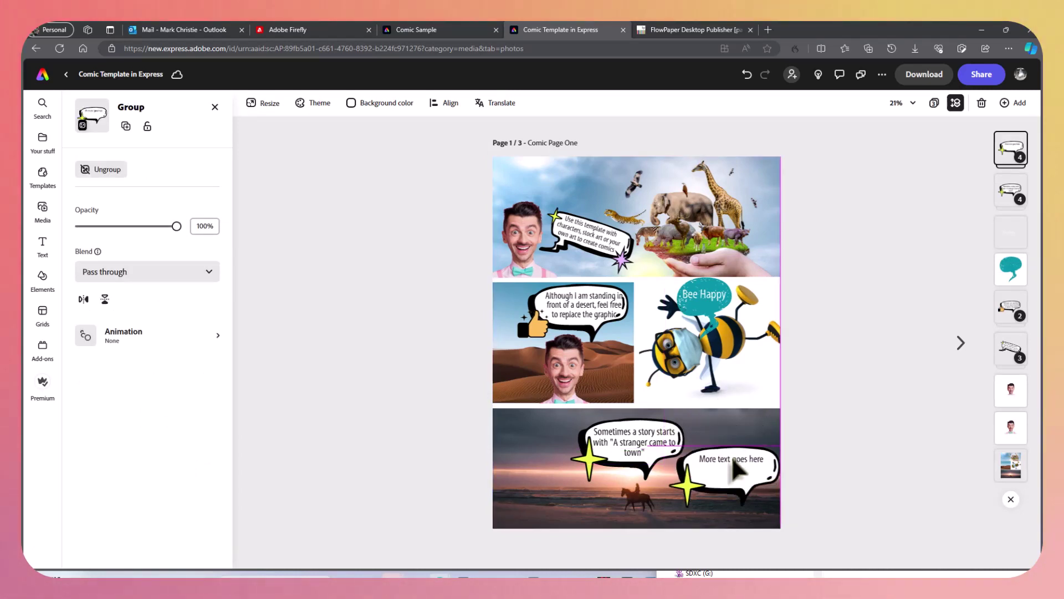
pyautogui.click(864, 363)
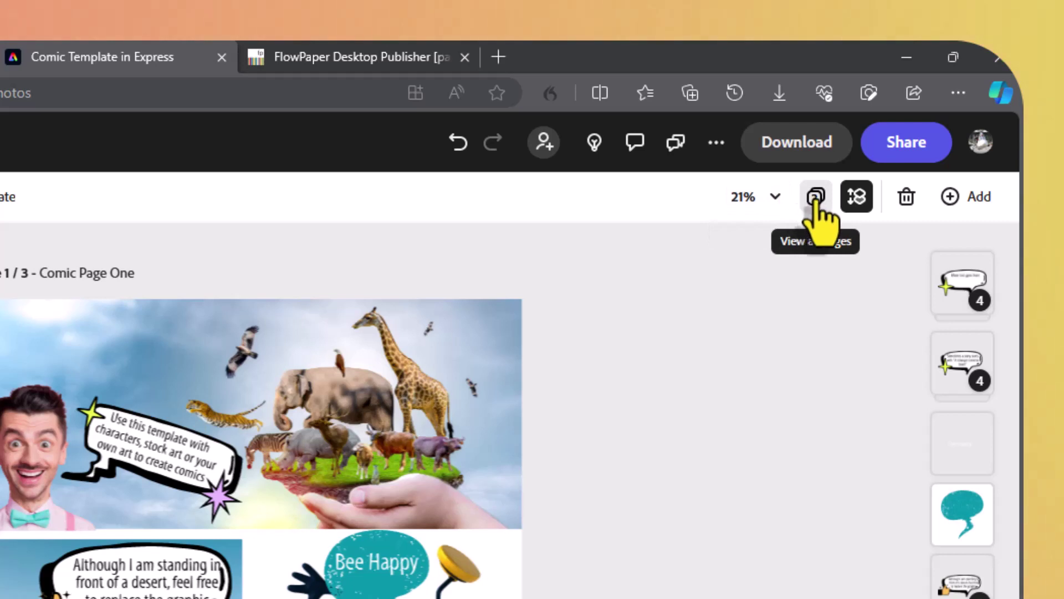
# Step: Add a new page of the same size to the comic template
pyautogui.click(952, 197)
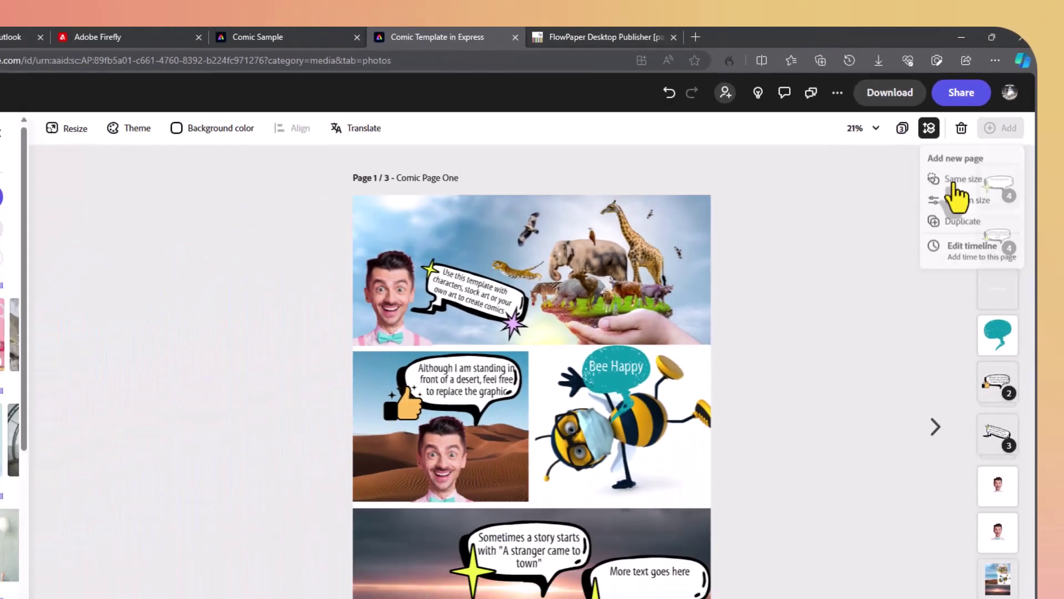
pyautogui.click(909, 277)
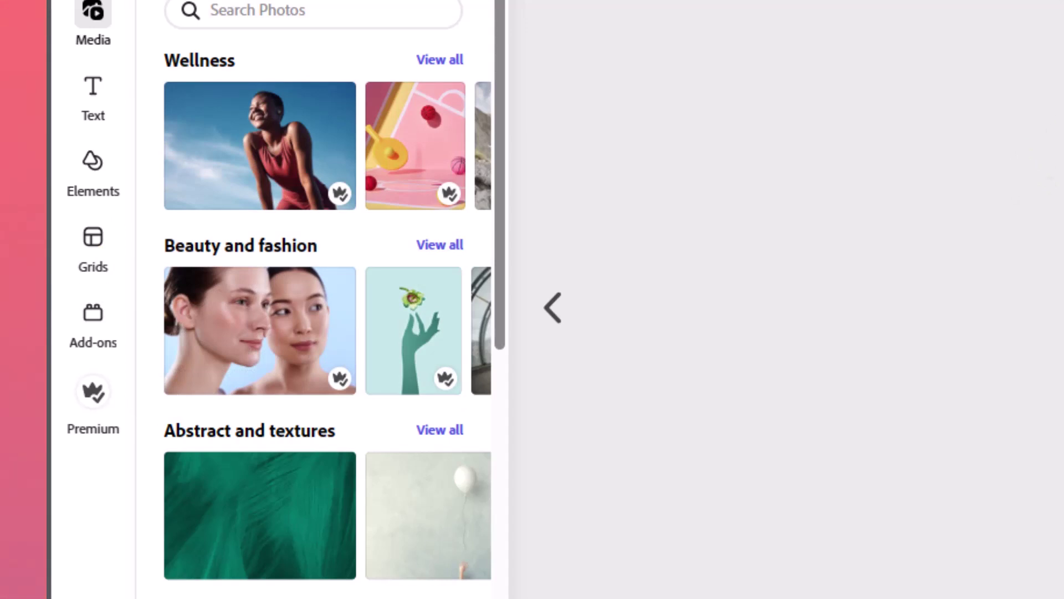
# Step: Open the resize options for the new page and switch the custom size units to centimetres
pyautogui.click(590, 0)
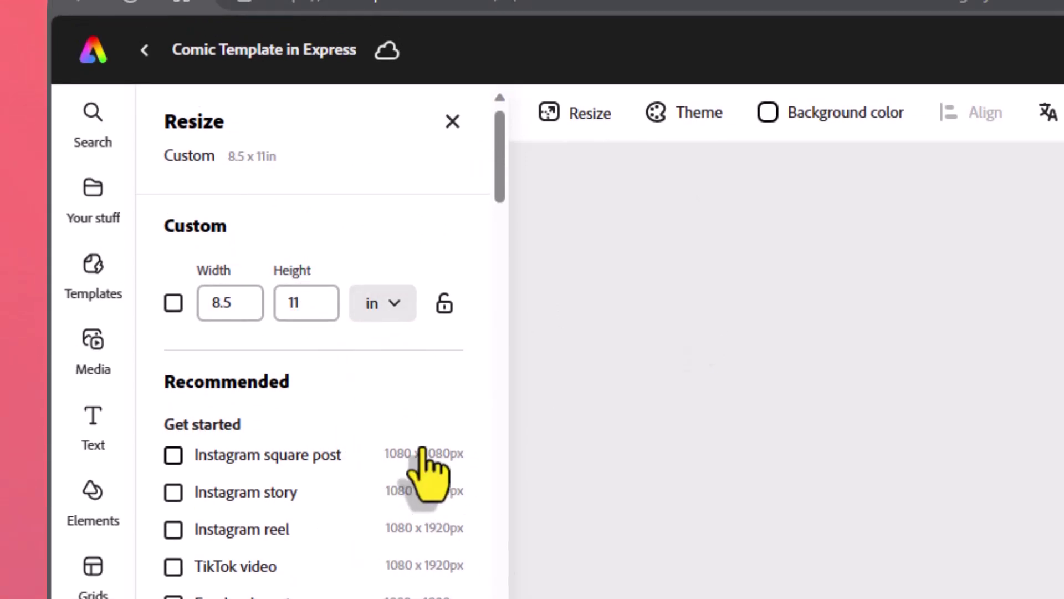
pyautogui.click(390, 303)
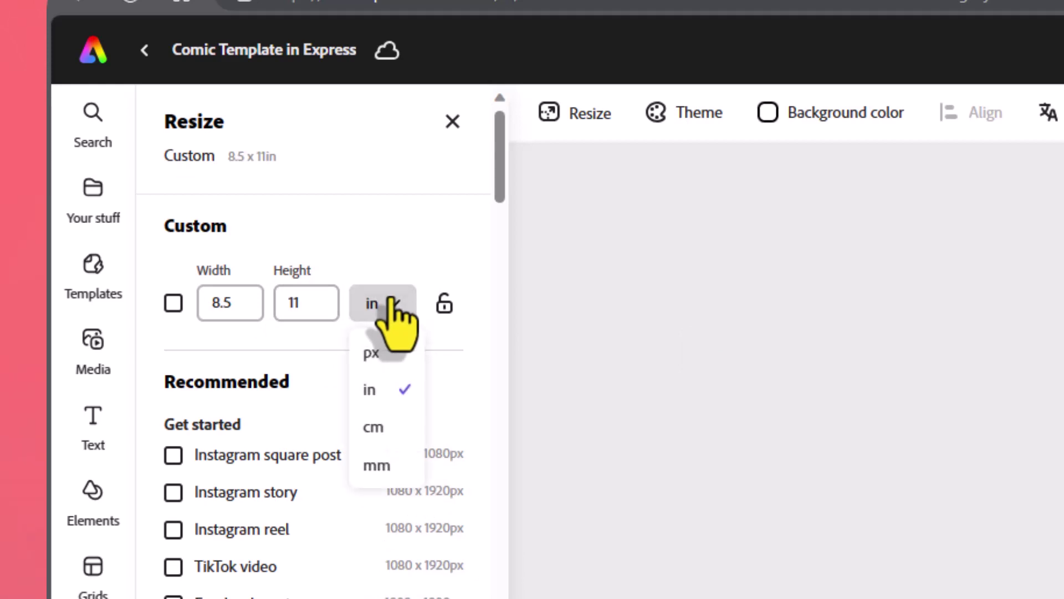
pyautogui.click(380, 428)
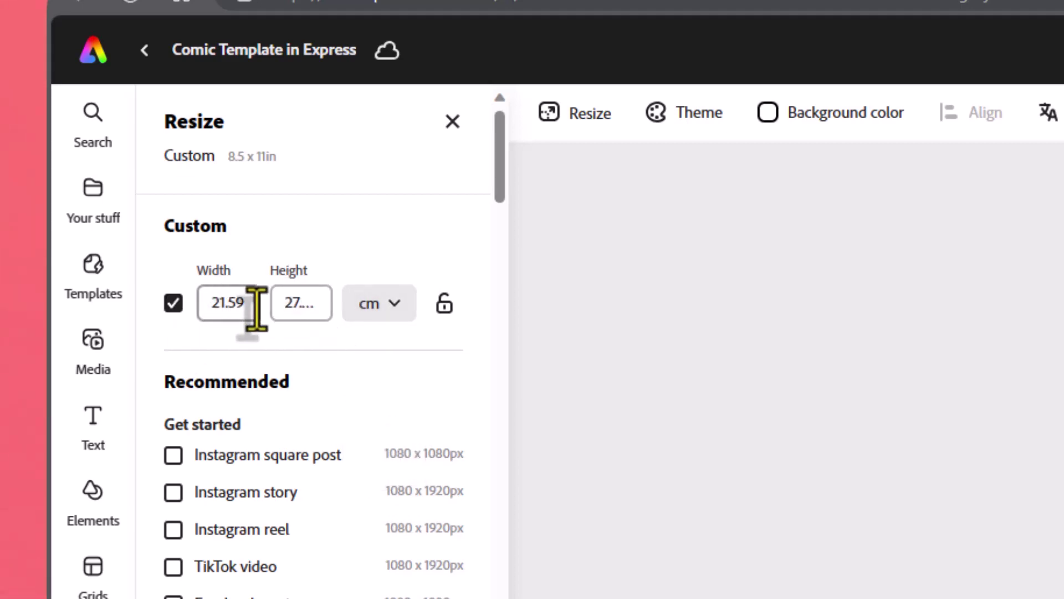
# Step: Set the page size to 21 cm wide by 29.7 cm high and apply the resize
pyautogui.click(281, 304)
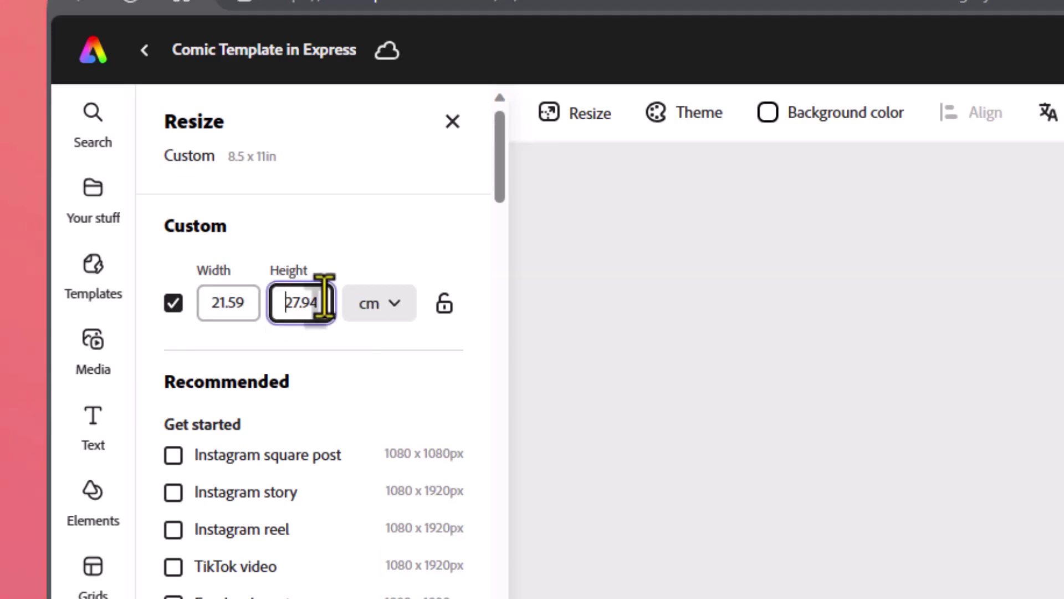
pyautogui.doubleClick(323, 300)
pyautogui.write('29.7')
pyautogui.click(224, 302)
pyautogui.press('BackSpace')
pyautogui.press('BackSpace')
pyautogui.press('BackSpace')
pyautogui.press('Tab')
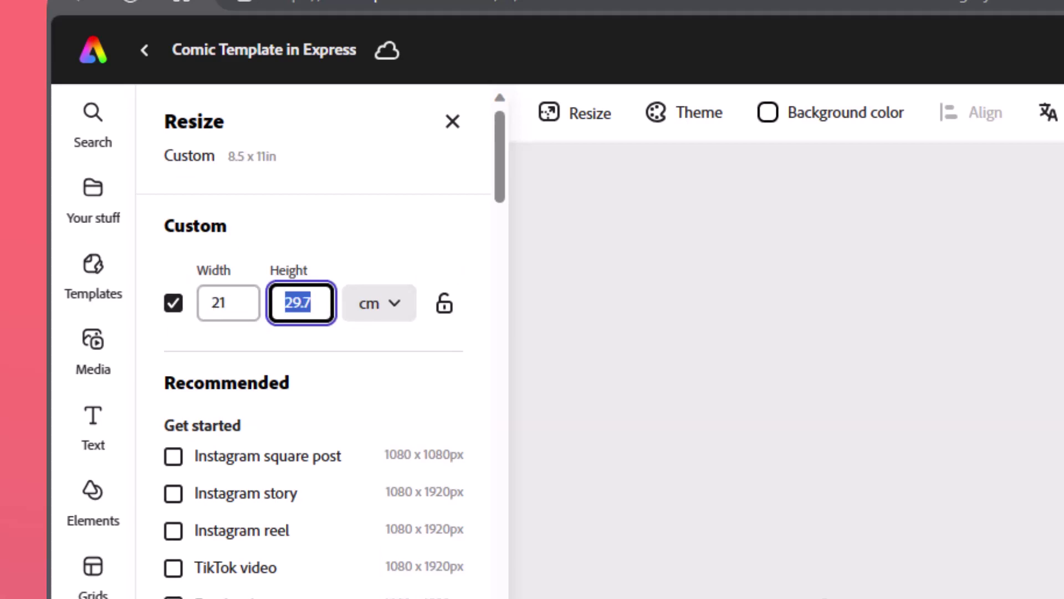
pyautogui.scroll(-10, 427, 541)
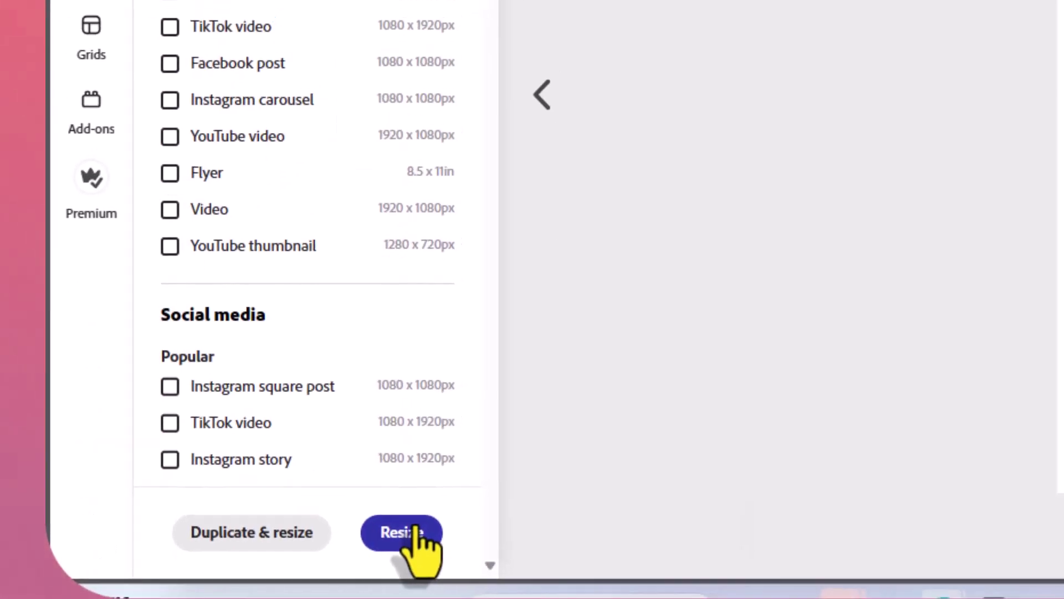
pyautogui.click(424, 535)
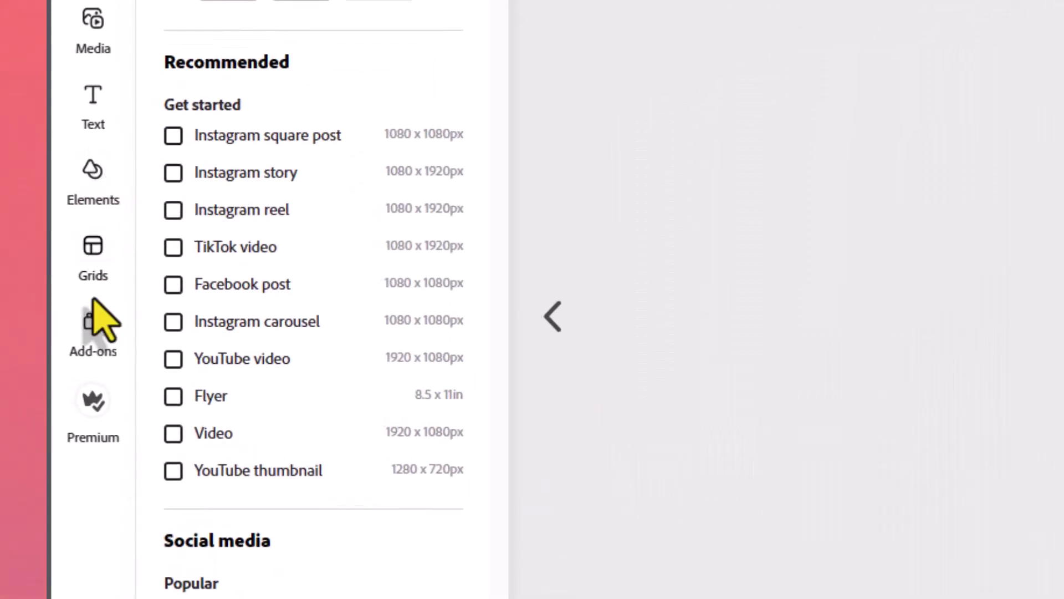
# Step: Insert a four-panel grid with one wide panel above a tall panel and two small stacked panels
pyautogui.click(92, 247)
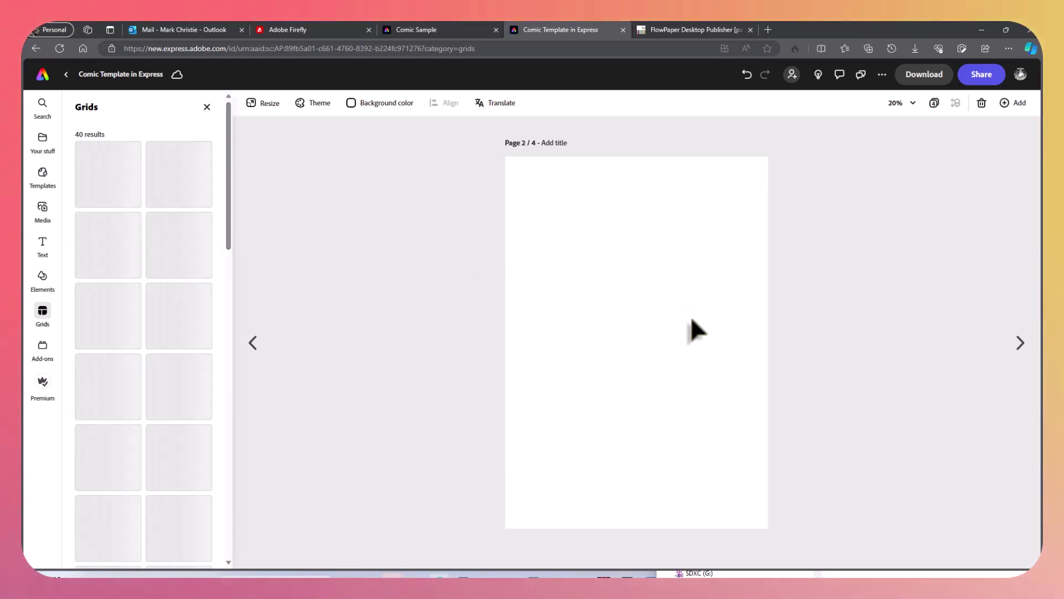
pyautogui.moveTo(227, 237); pyautogui.dragTo(227, 351)
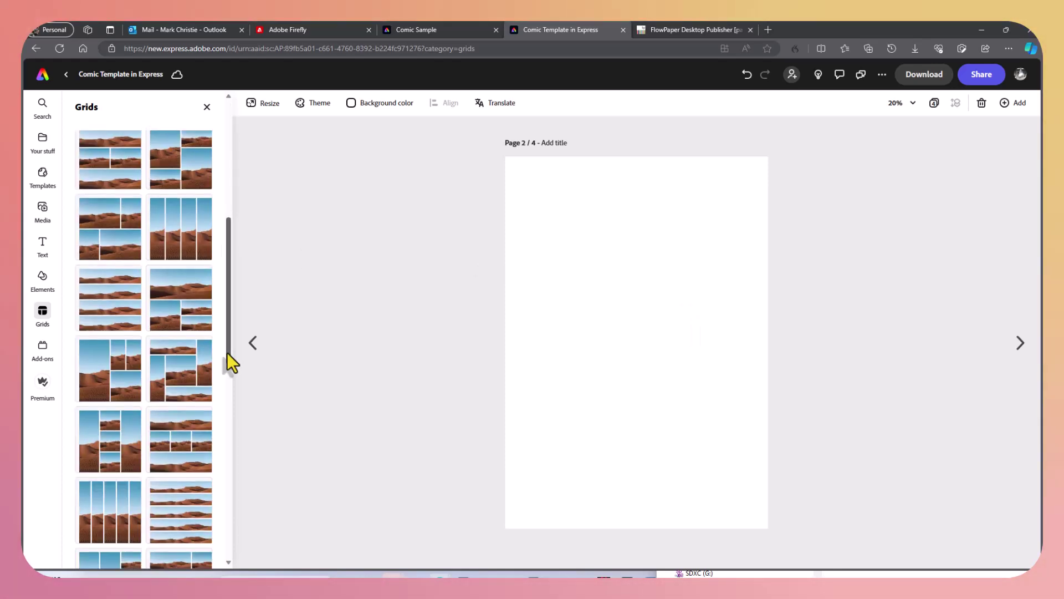
pyautogui.click(185, 314)
pyautogui.click(663, 337)
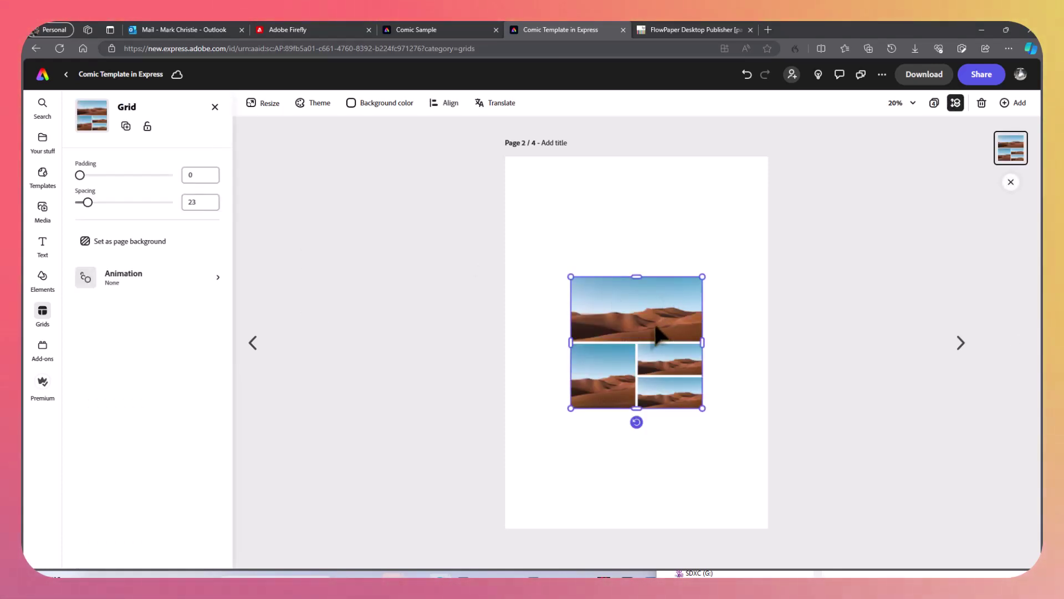
# Step: Enlarge and stretch the grid until it fills the whole page from edge to edge
pyautogui.moveTo(571, 278); pyautogui.dragTo(523, 194)
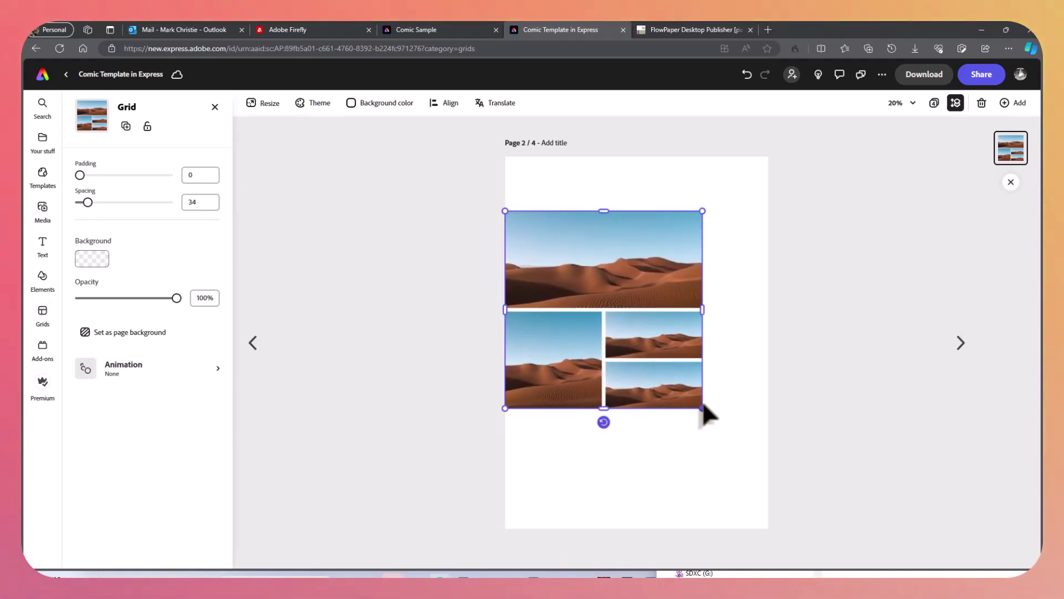
pyautogui.moveTo(702, 408); pyautogui.dragTo(753, 493)
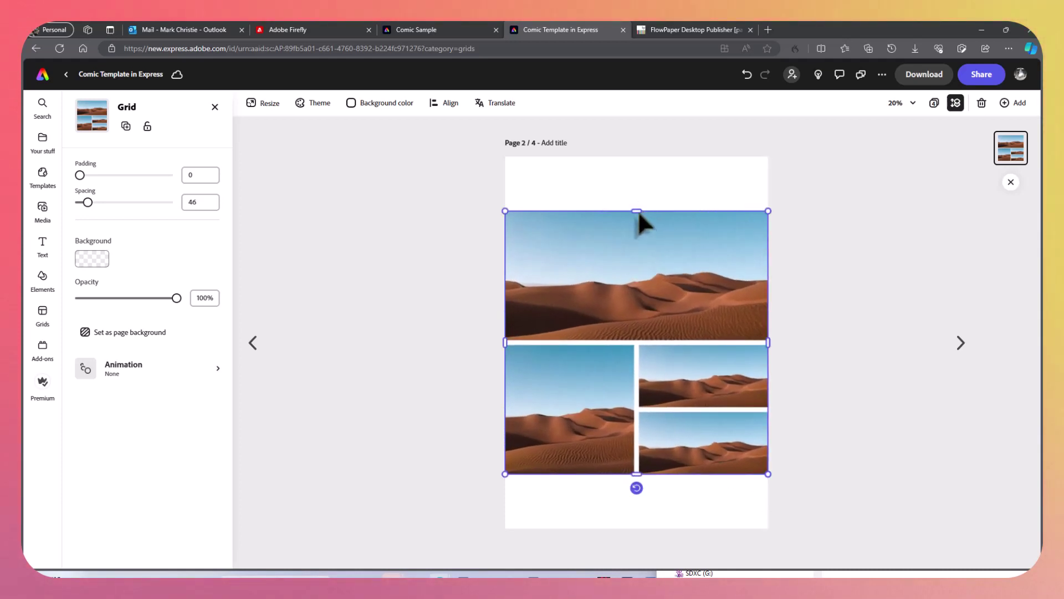
pyautogui.moveTo(637, 210); pyautogui.dragTo(638, 157)
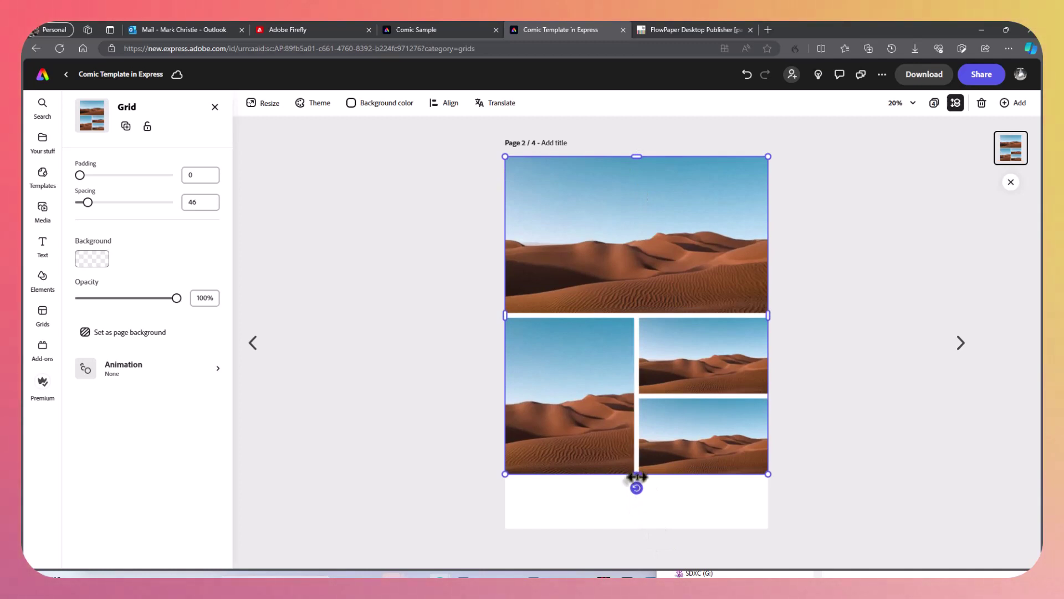
pyautogui.moveTo(632, 482); pyautogui.dragTo(630, 529)
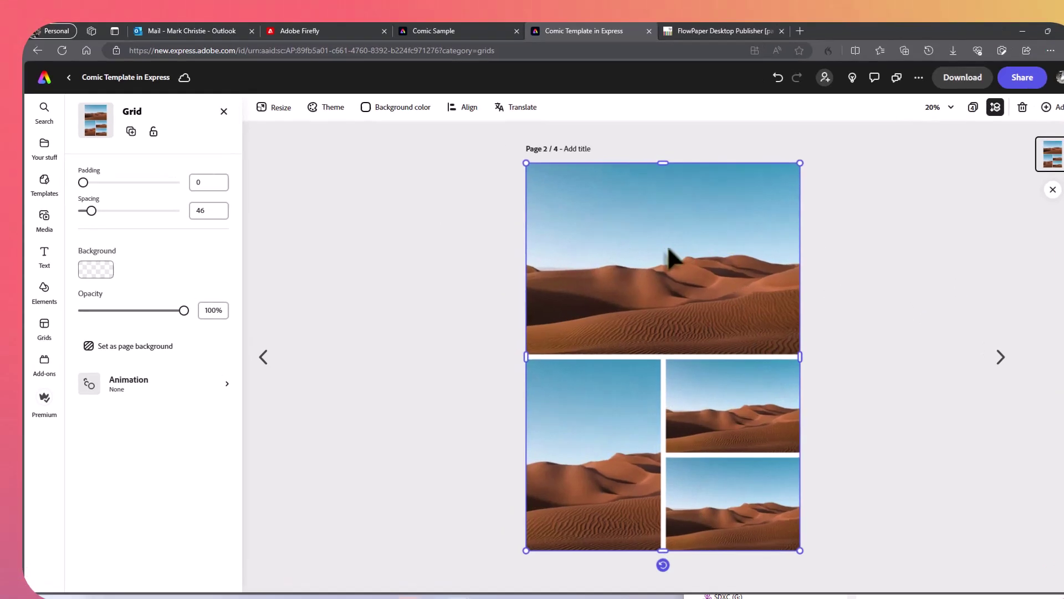
# Step: Replace the wide upper panel's image with the desert oasis photo of camels and a head-wrapped man, uploaded from the device
pyautogui.click(671, 258)
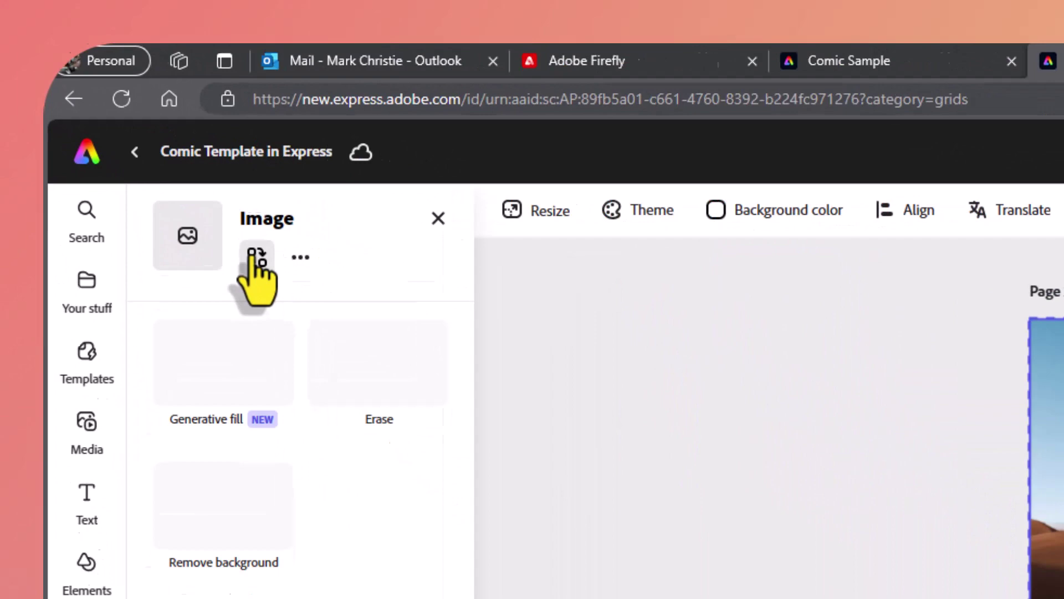
pyautogui.click(388, 388)
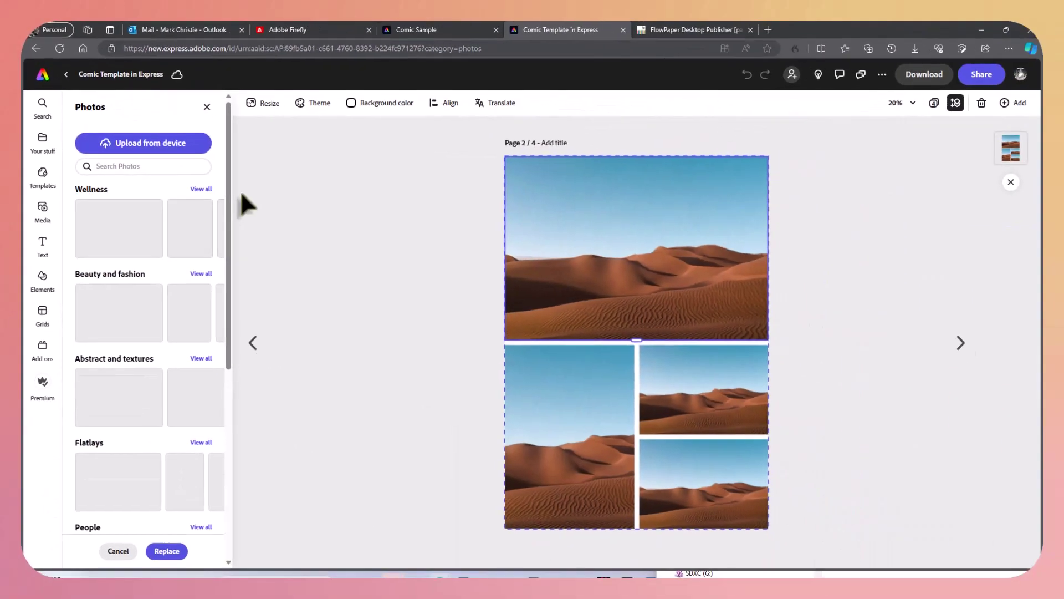
pyautogui.click(126, 145)
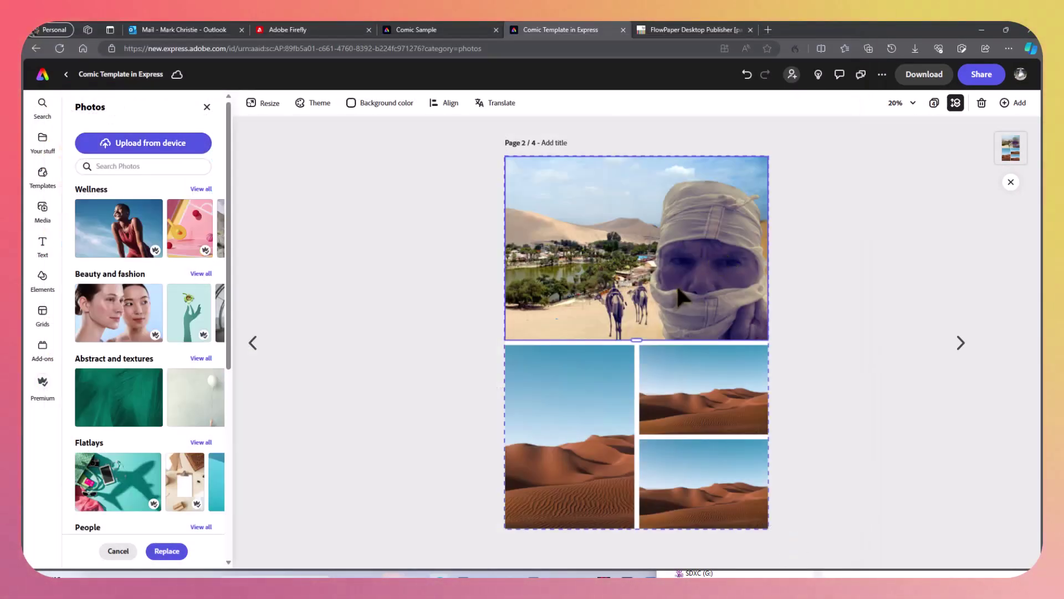
# Step: Copy the purple-star speech bubble from the blue cell of Speech Bubble Starter and paste it onto page 2
pyautogui.click(962, 345)
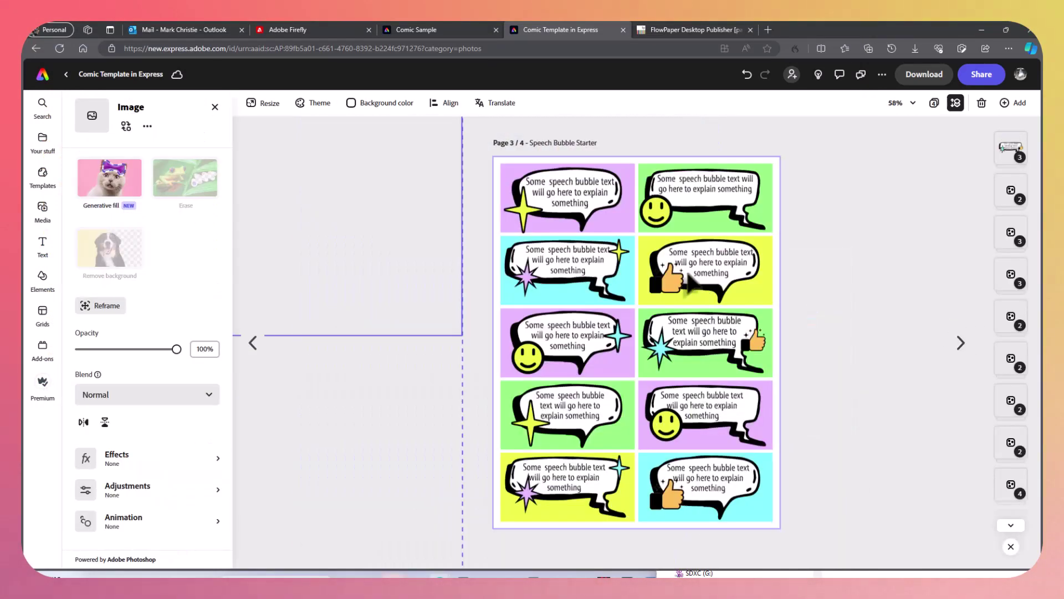
pyautogui.click(581, 268)
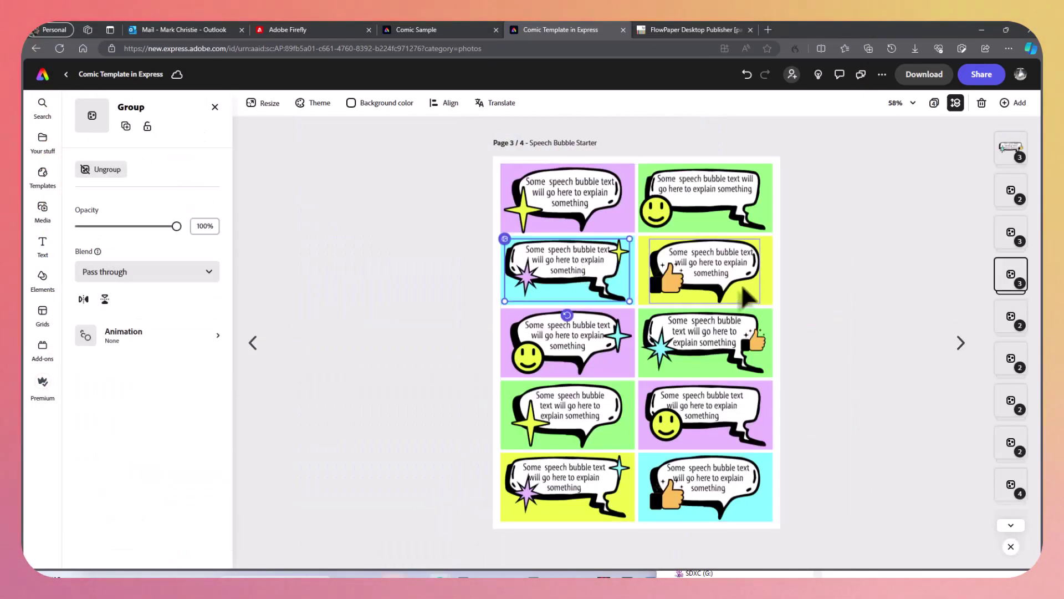
pyautogui.click(253, 345)
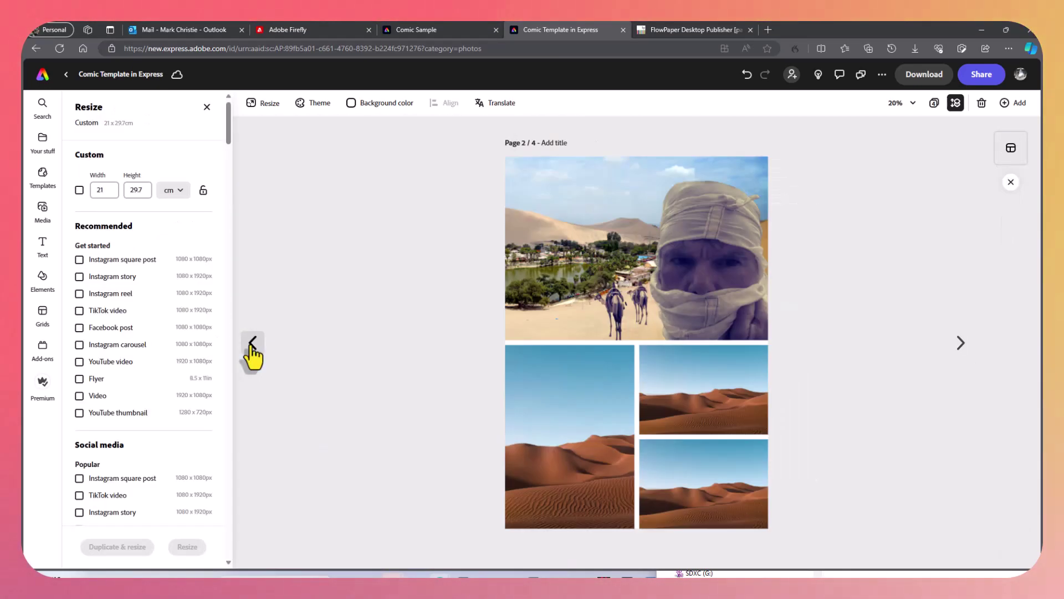
pyautogui.hotkey('ctrl', 'v')
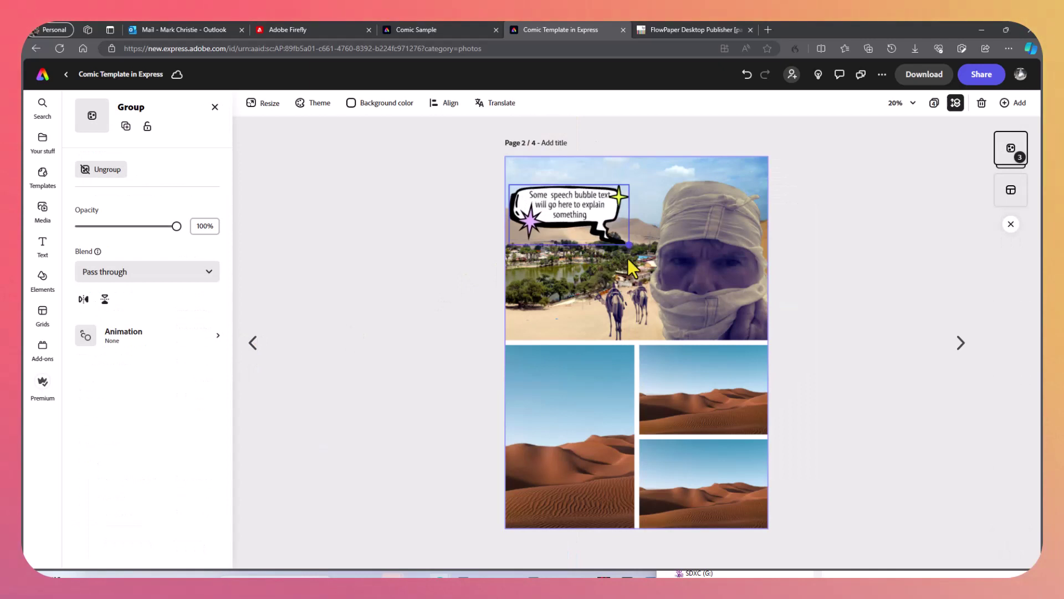
# Step: Move the pasted speech bubble beside the man's wrapped head and set its opacity to 56%
pyautogui.moveTo(599, 207); pyautogui.dragTo(609, 238)
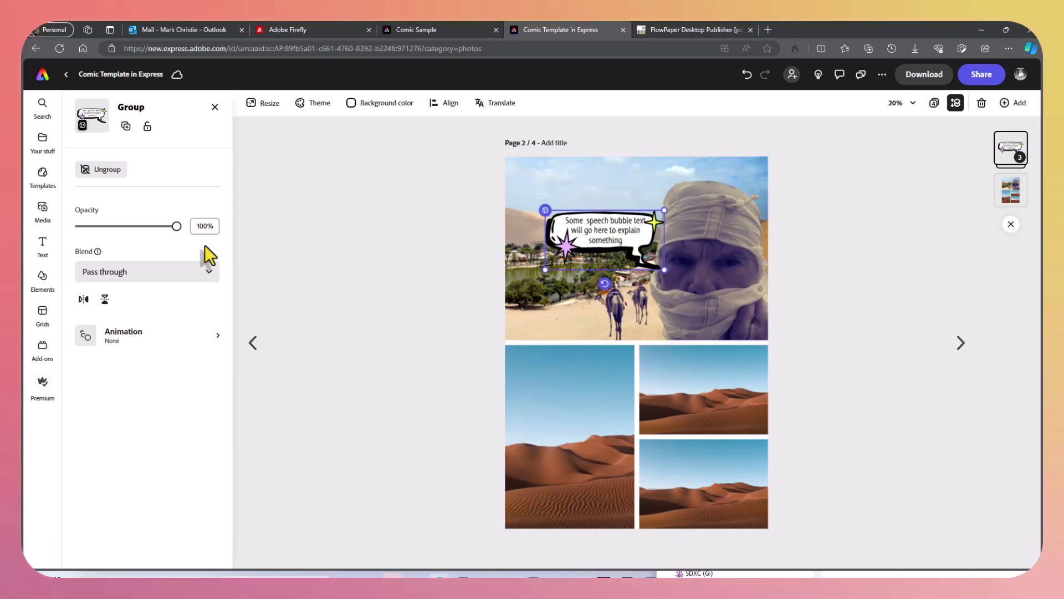
pyautogui.moveTo(176, 226); pyautogui.dragTo(134, 226)
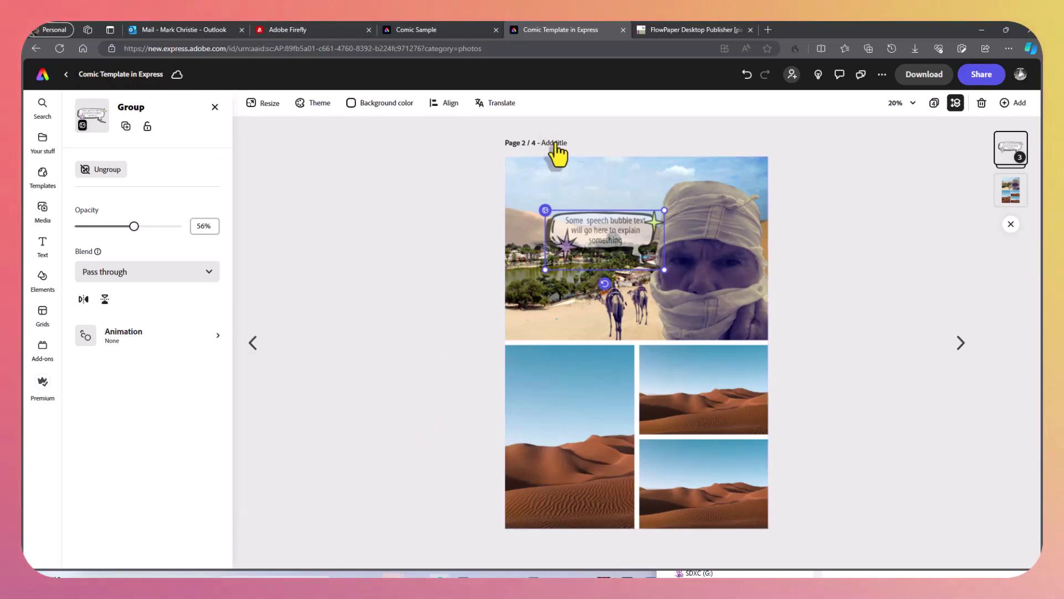
# Step: Title page 2 "Desert Musings 1"
pyautogui.click(572, 145)
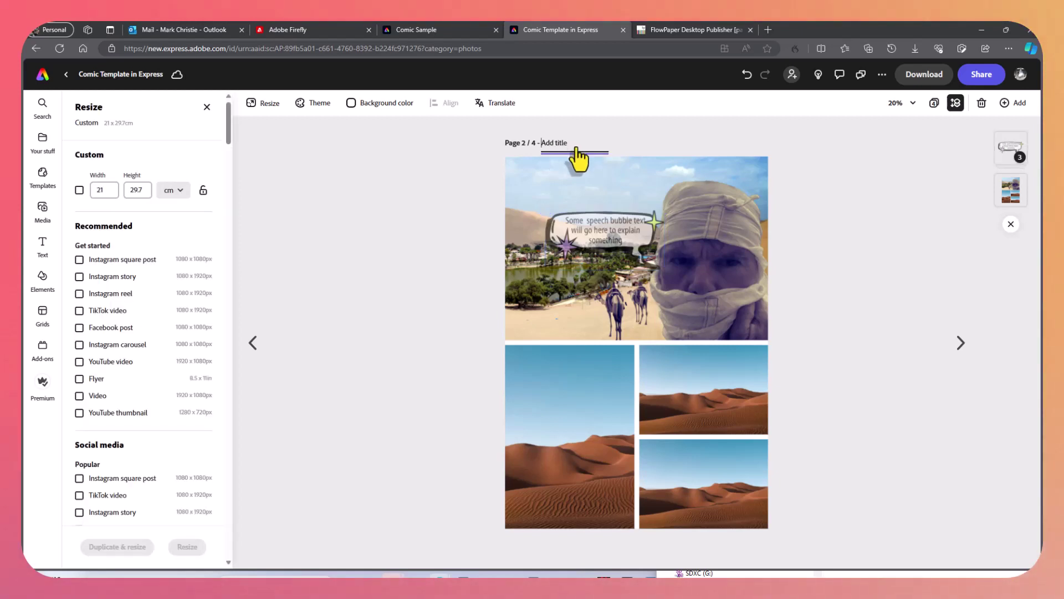
pyautogui.write('Dese')
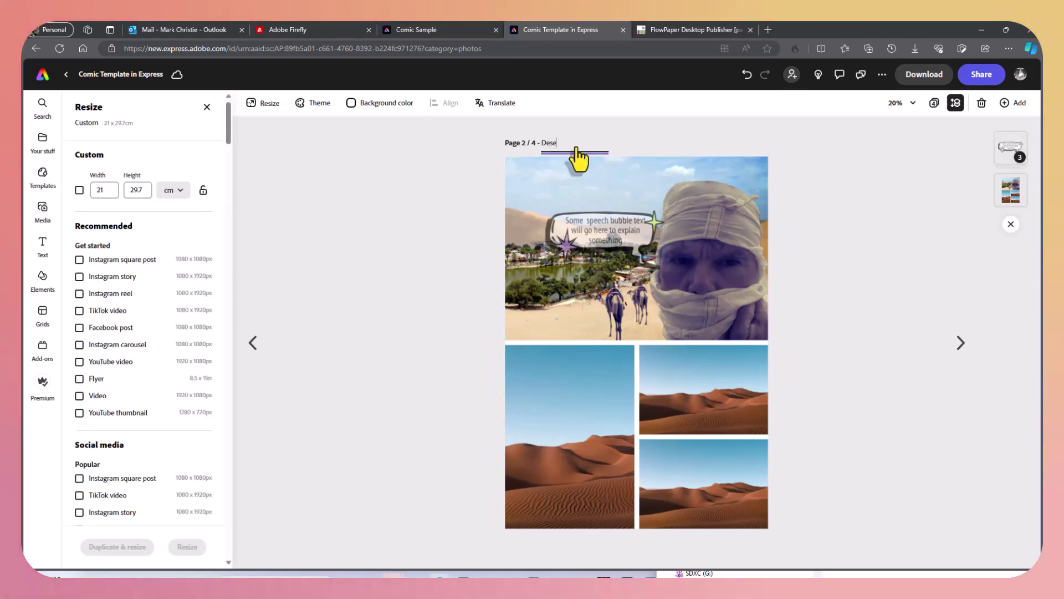
pyautogui.write('rt Musings')
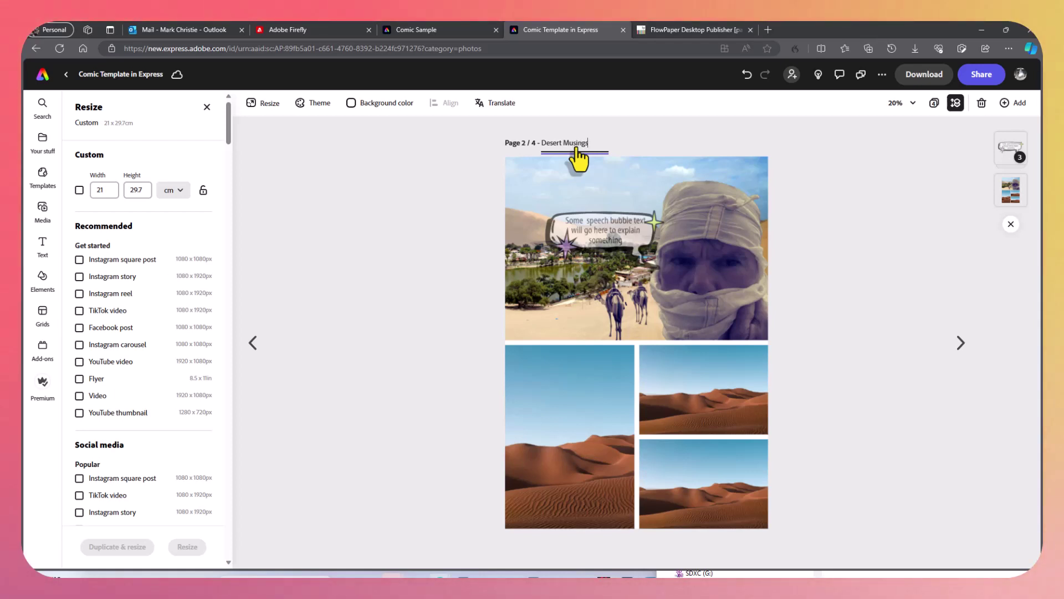
pyautogui.write('1')
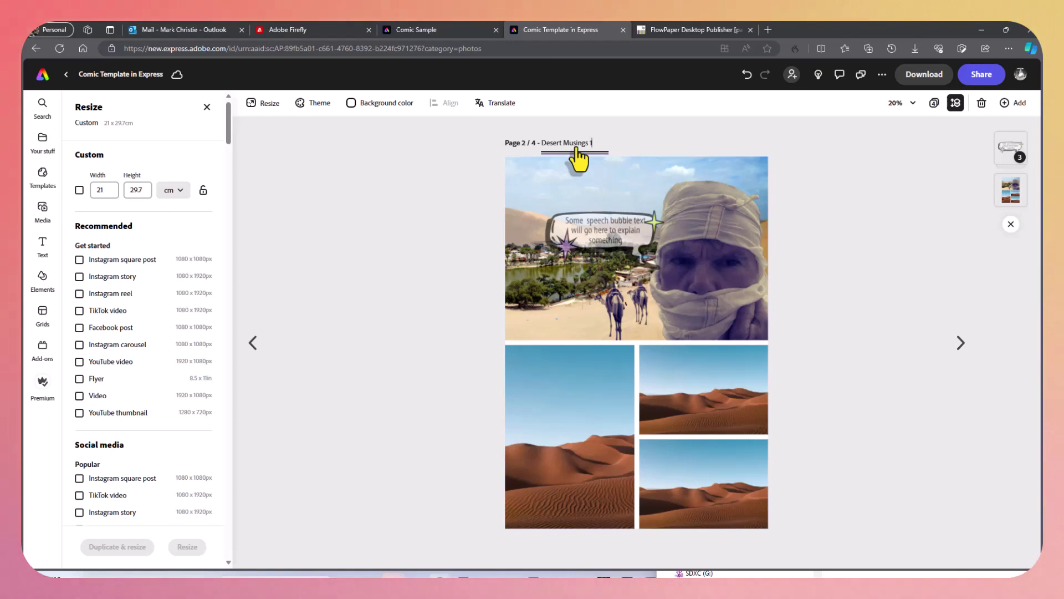
pyautogui.press('Return')
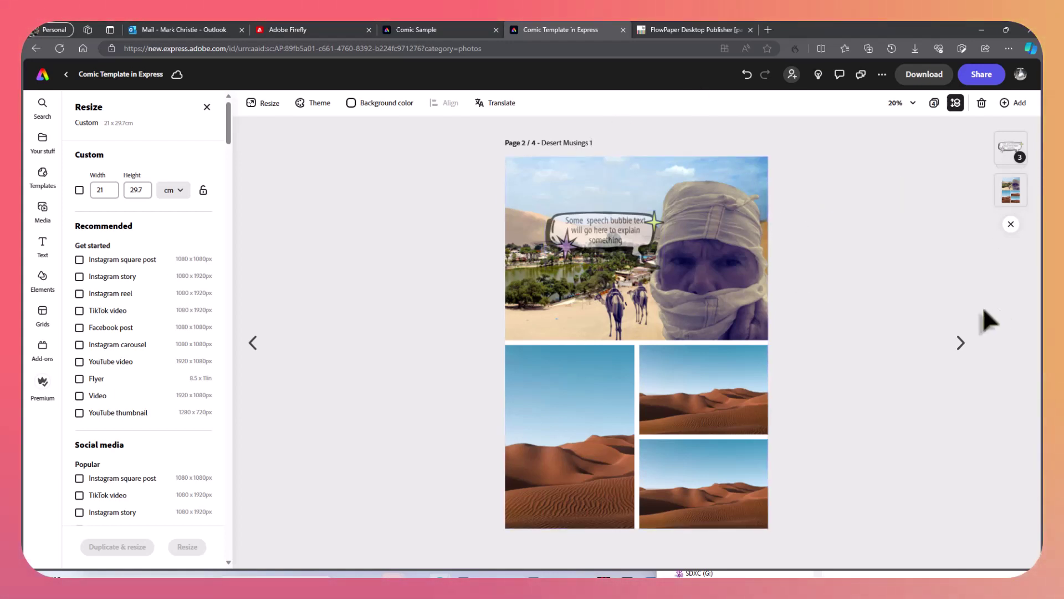
# Step: Replace the tall lower panel's image with the tiered stone fountain on white, found by searching the photos for "fountain"
pyautogui.click(602, 430)
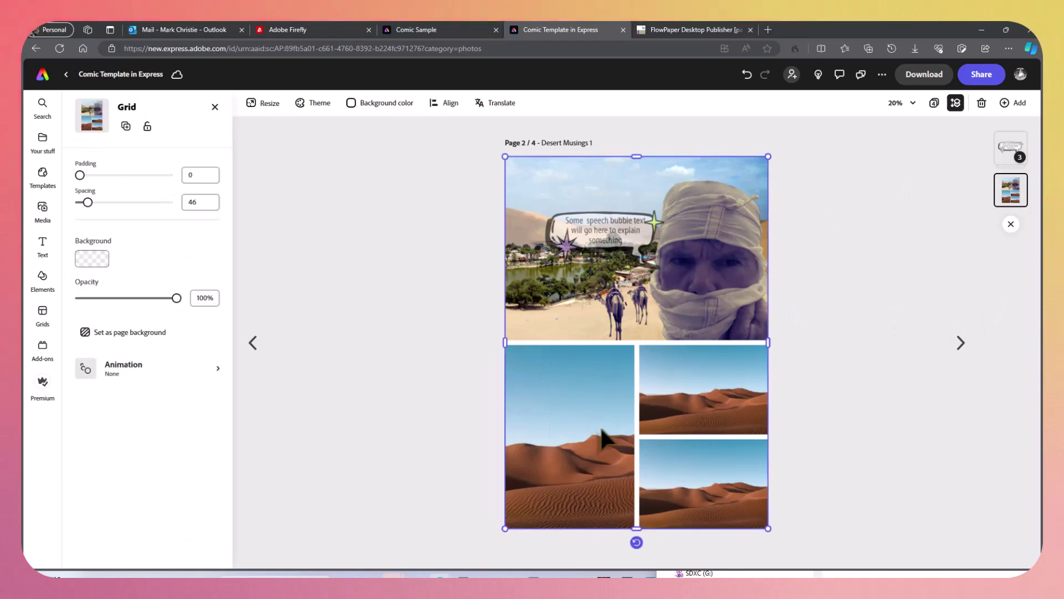
pyautogui.click(571, 436)
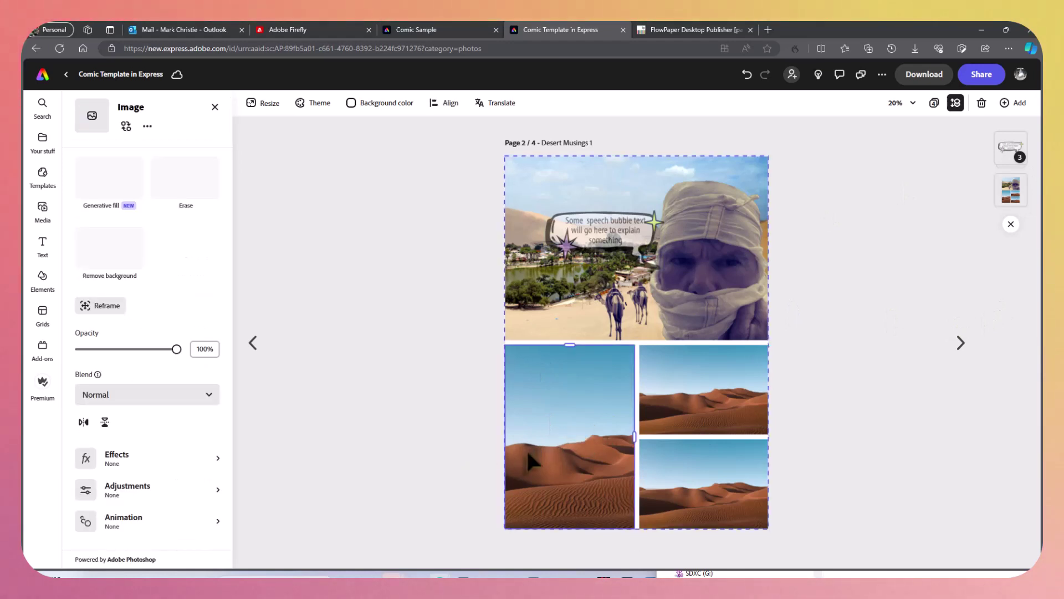
pyautogui.click(126, 126)
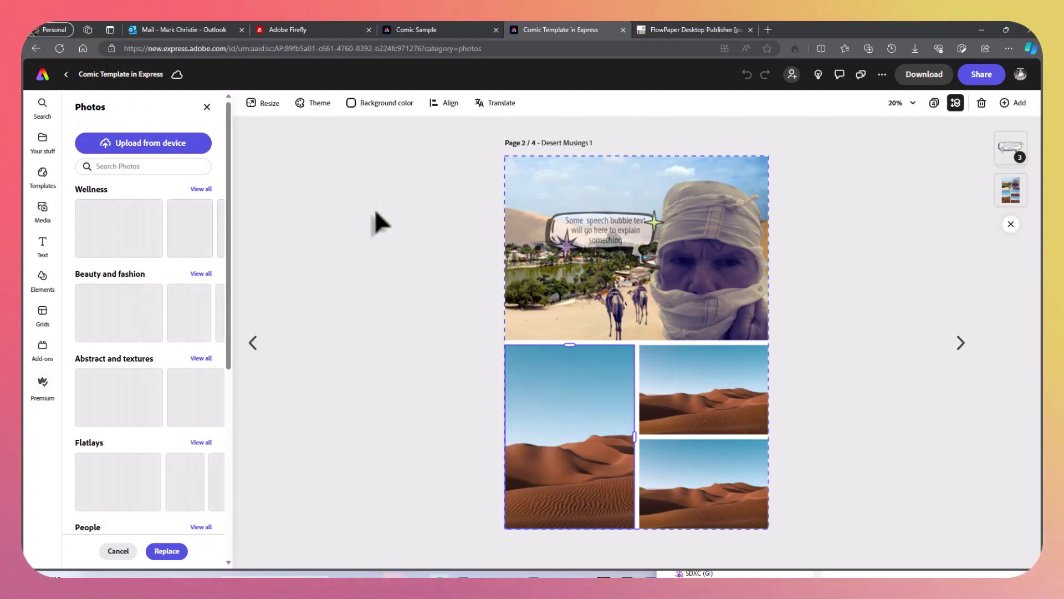
pyautogui.click(143, 166)
pyautogui.write('fountain')
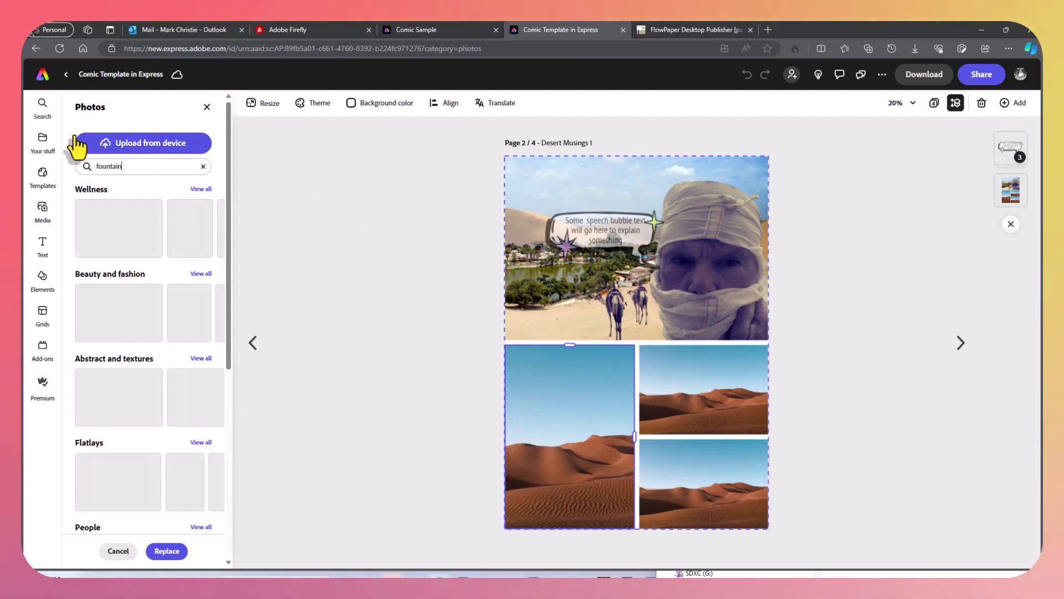
pyautogui.press('Return')
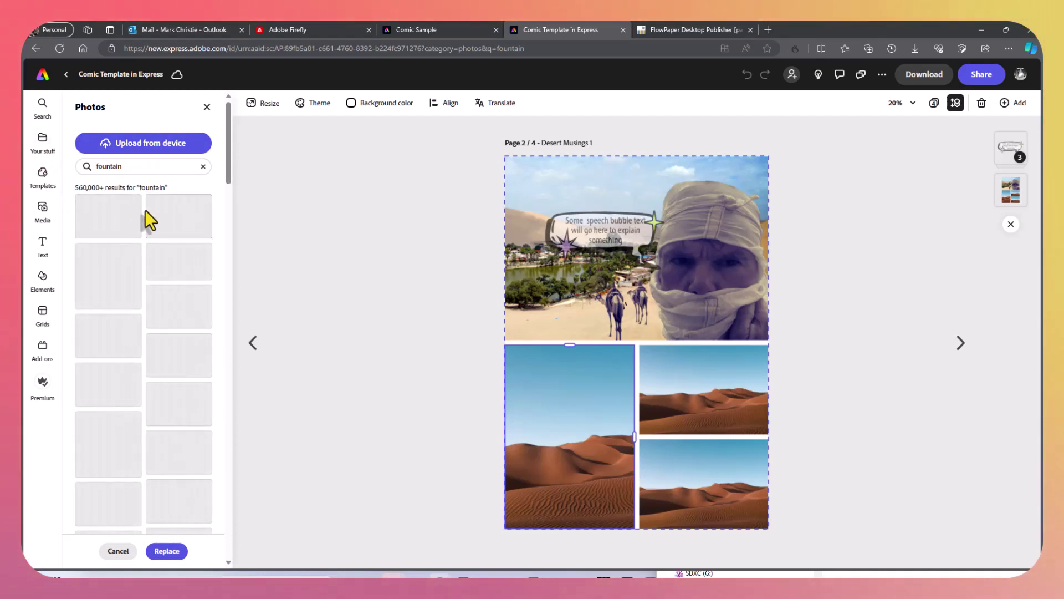
pyautogui.scroll(-2, 85, 187)
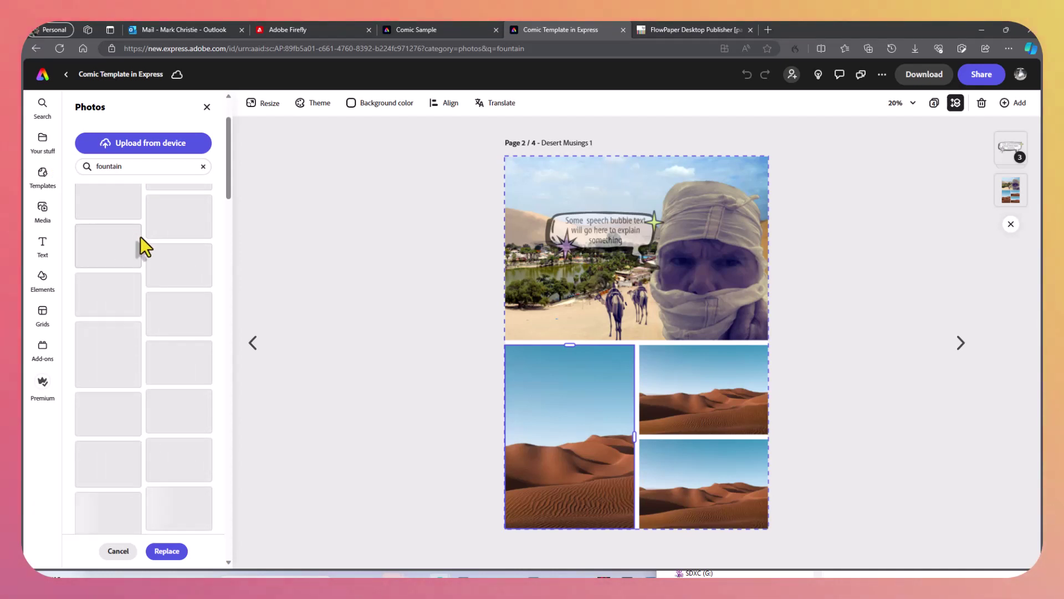
pyautogui.click(108, 205)
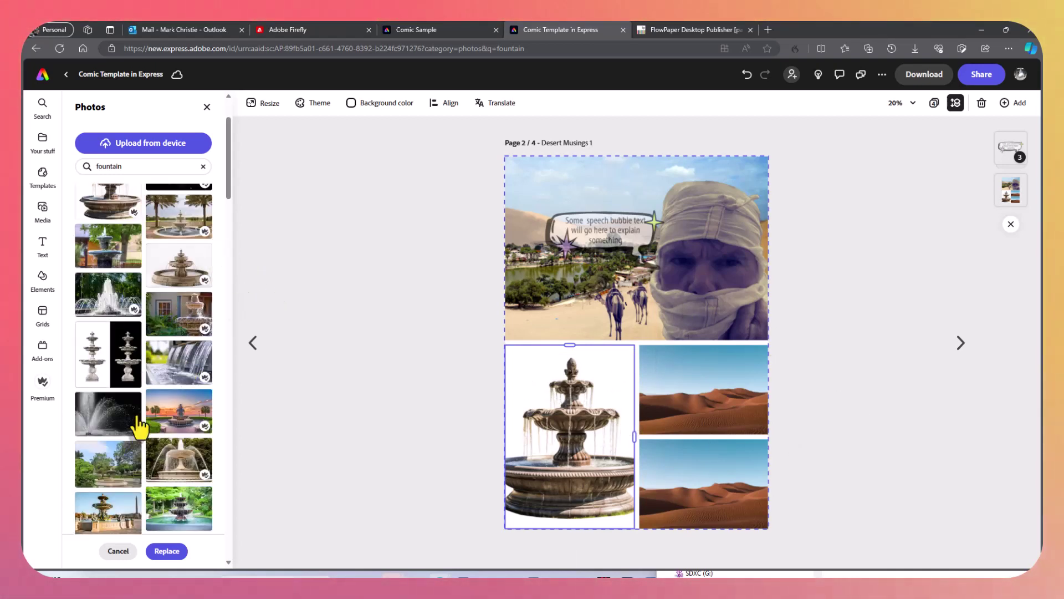
# Step: Replace the tall lower panel's image with the photo of water pouring from a row of spouts
pyautogui.click(166, 377)
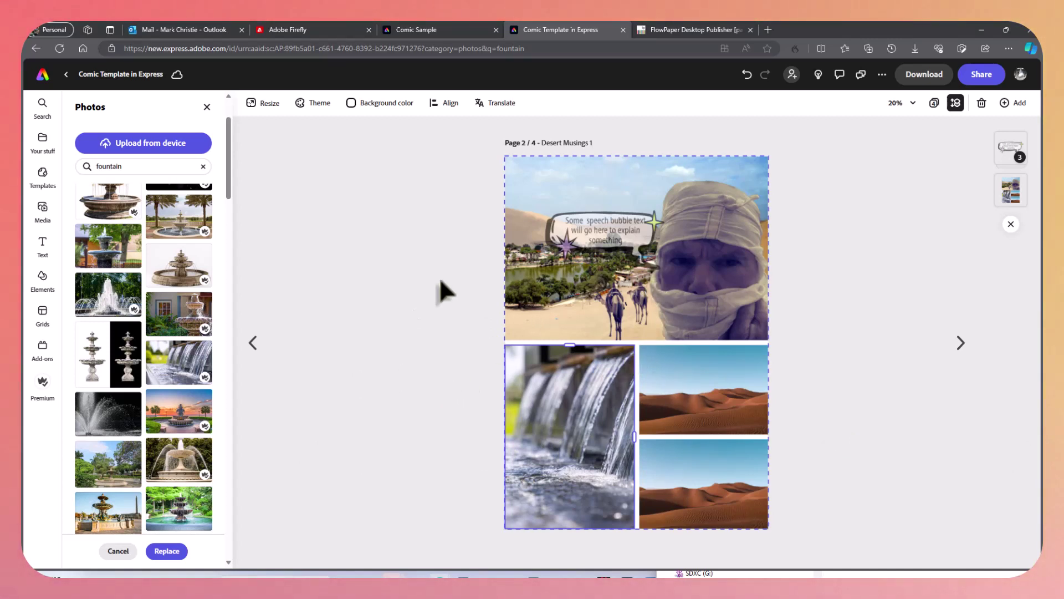
# Step: Open the download options, select all pages, and show the available file formats
pyautogui.click(937, 75)
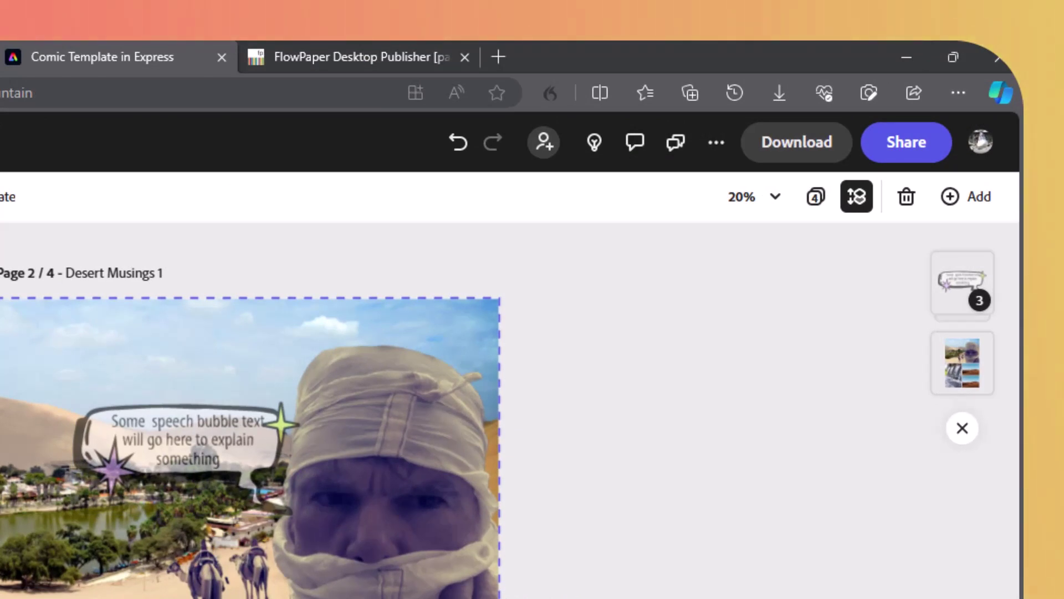
pyautogui.click(788, 149)
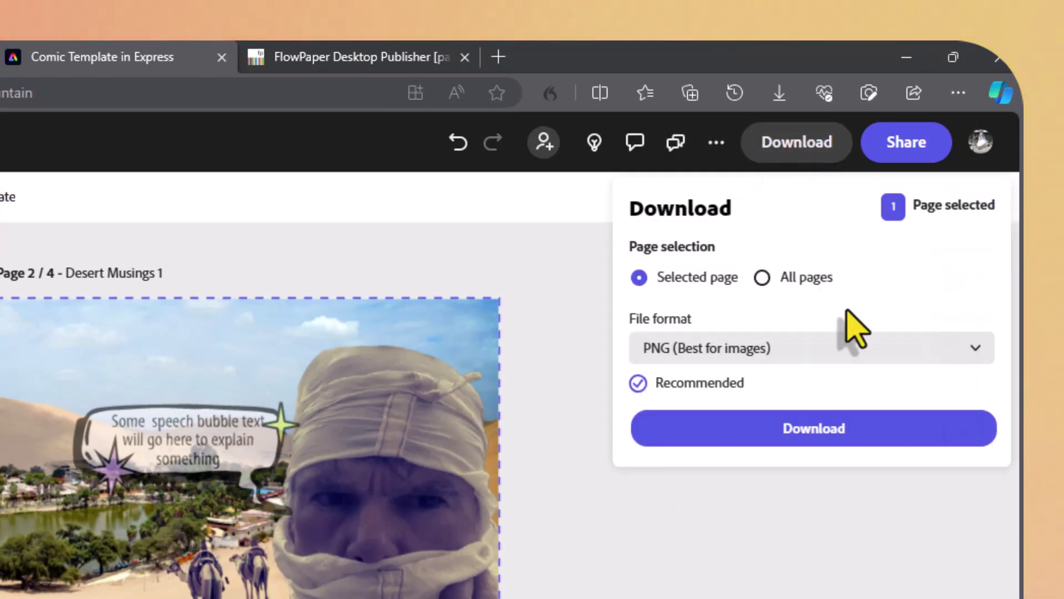
pyautogui.click(762, 277)
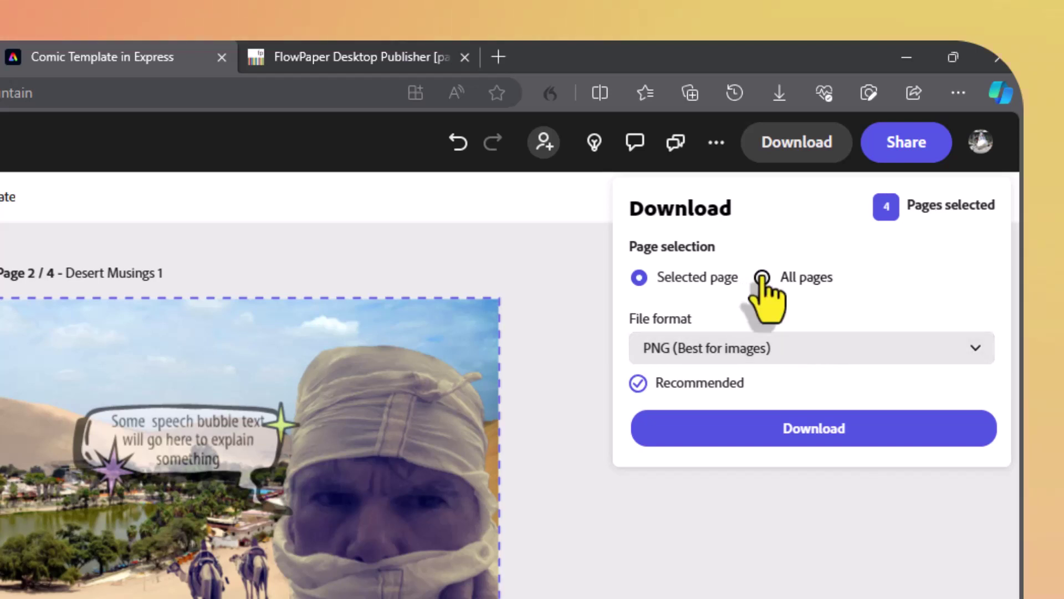
pyautogui.click(800, 359)
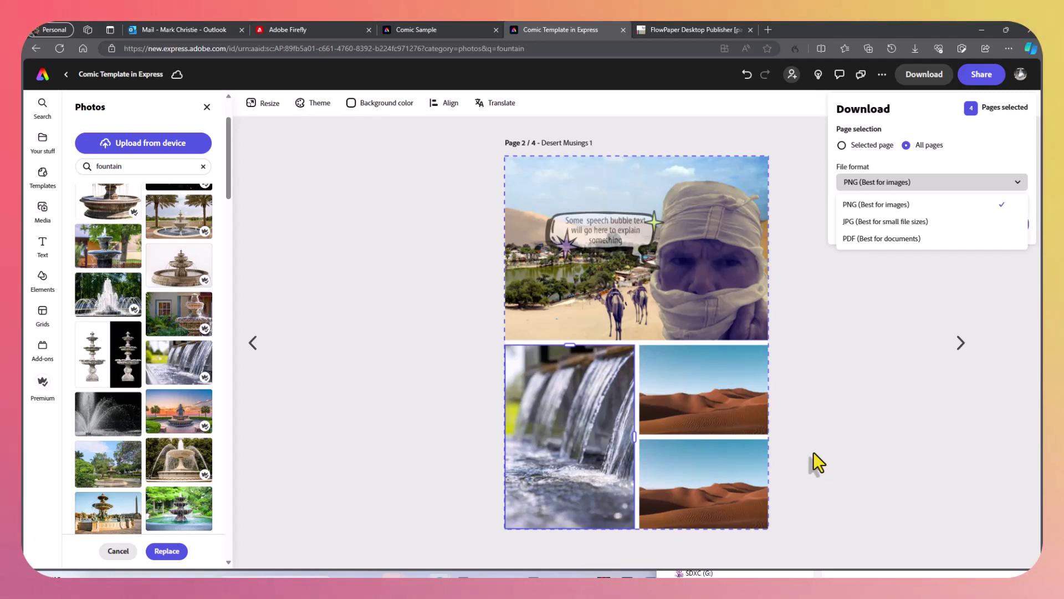
# Step: Switch to Adobe Firefly and upload the black cat photo IMG_0151.JPEG from Downloads into Generative fill
pyautogui.click(288, 29)
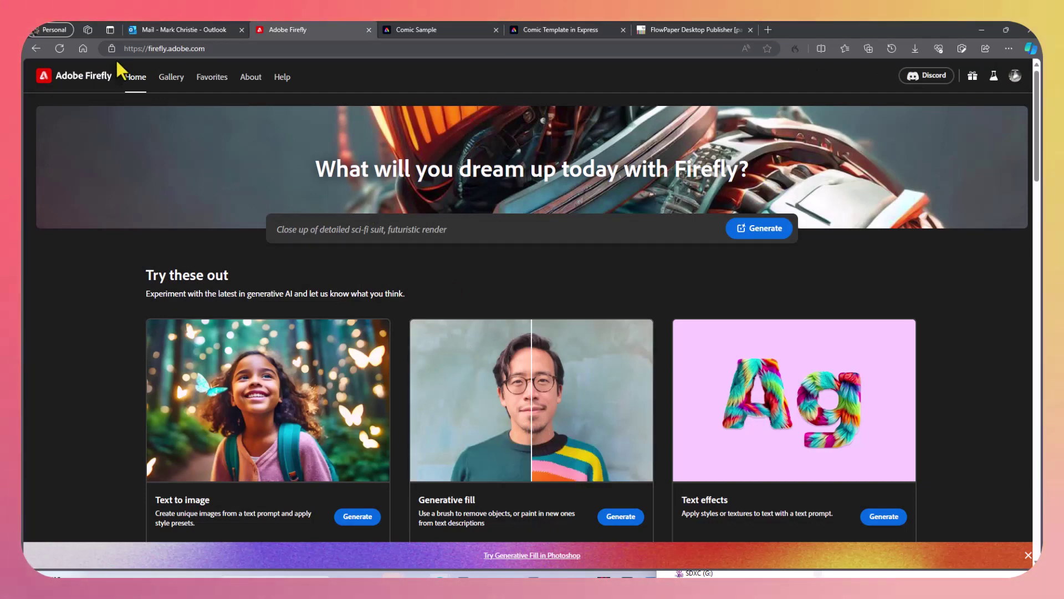
pyautogui.click(506, 427)
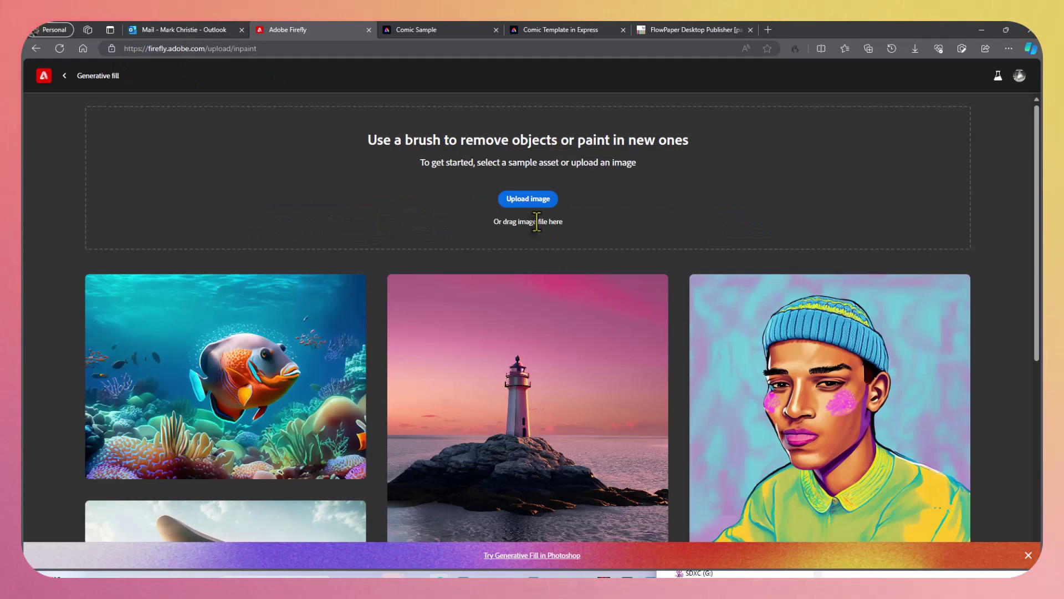
pyautogui.click(531, 203)
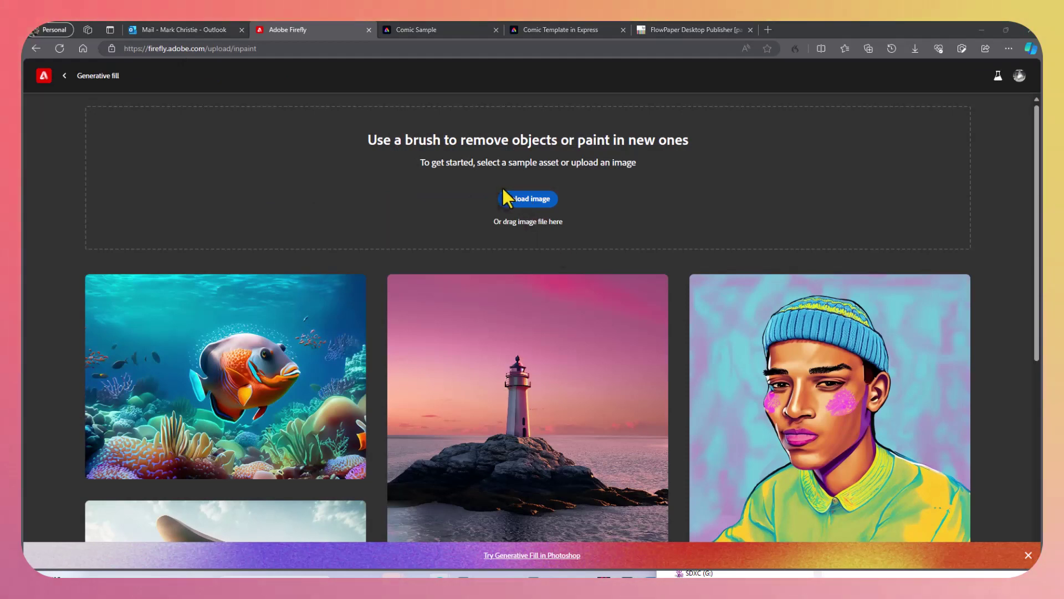
pyautogui.click(226, 176)
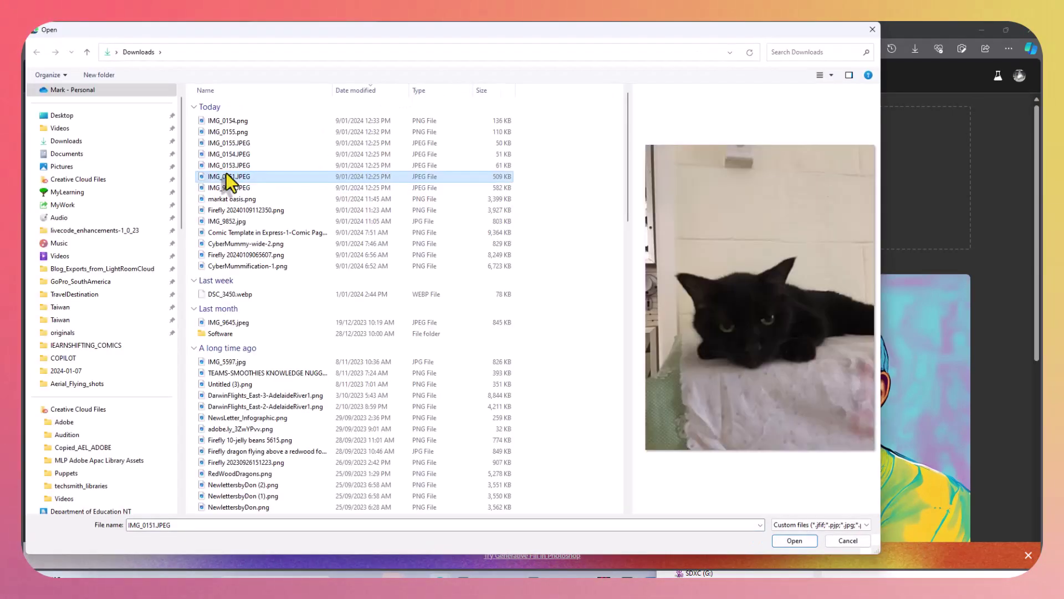
pyautogui.click(795, 540)
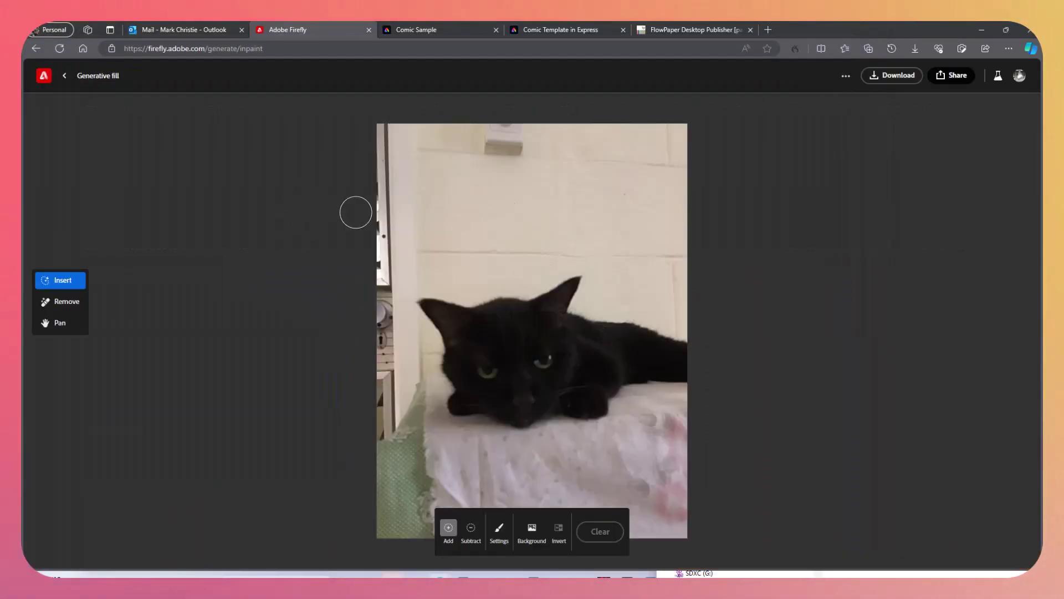
# Step: Set the brush size to 100% and brush away the whole background around the black cat
pyautogui.click(415, 259)
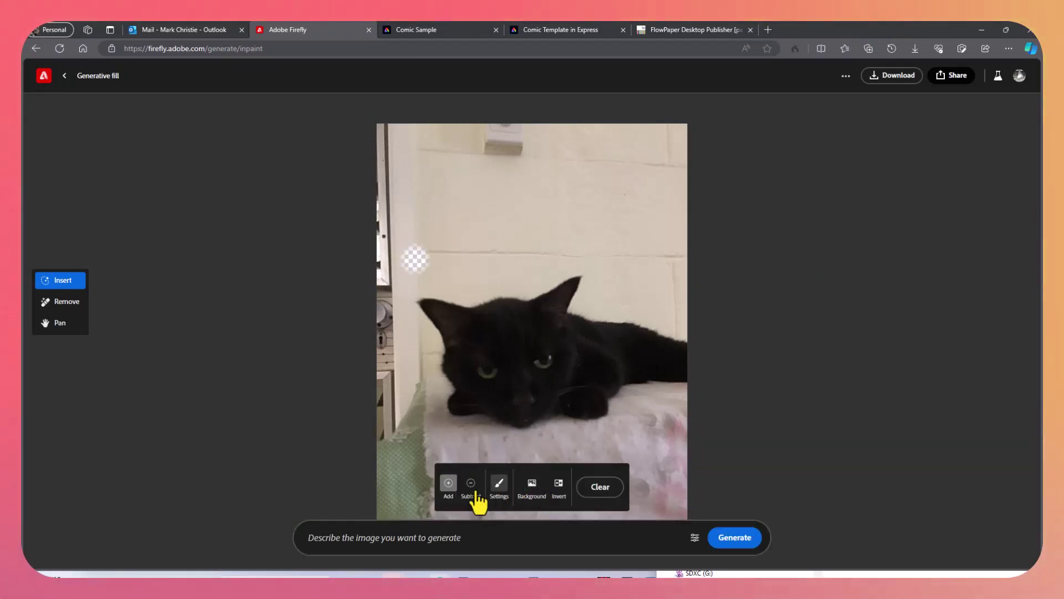
pyautogui.click(498, 486)
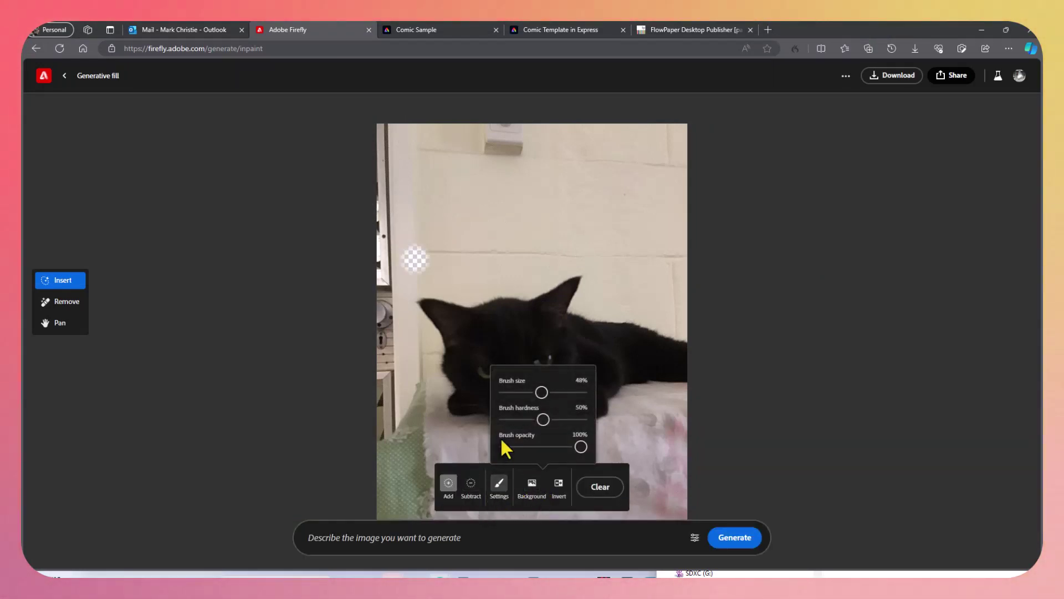
pyautogui.moveTo(548, 397); pyautogui.dragTo(584, 394)
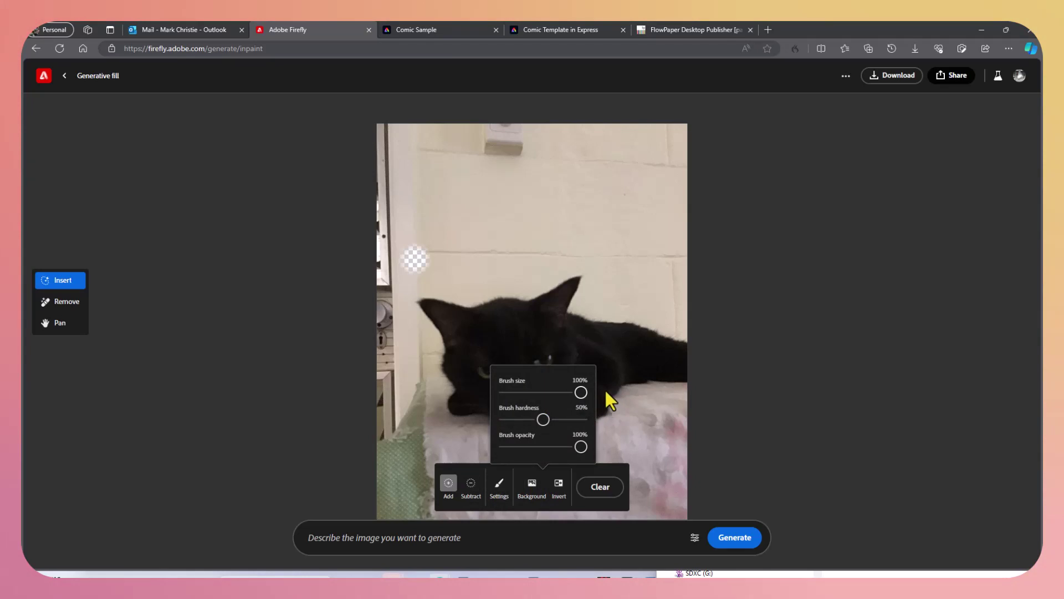
pyautogui.moveTo(443, 257)
pyautogui.mouseDown()
pyautogui.moveTo(432, 205)
pyautogui.moveTo(619, 165)
pyautogui.moveTo(641, 207)
pyautogui.moveTo(439, 257)
pyautogui.moveTo(387, 440)
pyautogui.moveTo(637, 413)
pyautogui.moveTo(388, 427)
pyautogui.moveTo(390, 303)
pyautogui.mouseUp()
pyautogui.moveTo(606, 287)
pyautogui.mouseDown()
pyautogui.moveTo(691, 305)
pyautogui.moveTo(645, 288)
pyautogui.moveTo(680, 417)
pyautogui.mouseUp()
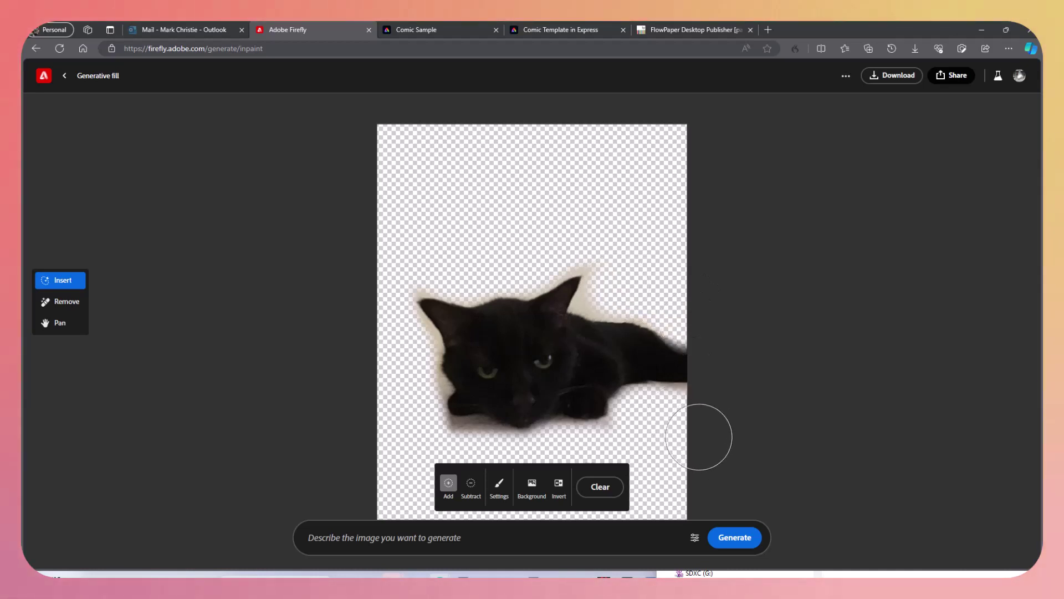
# Step: Generate a new background for the cat from the prompt "witches and goblins in a scary forest"
pyautogui.click(477, 537)
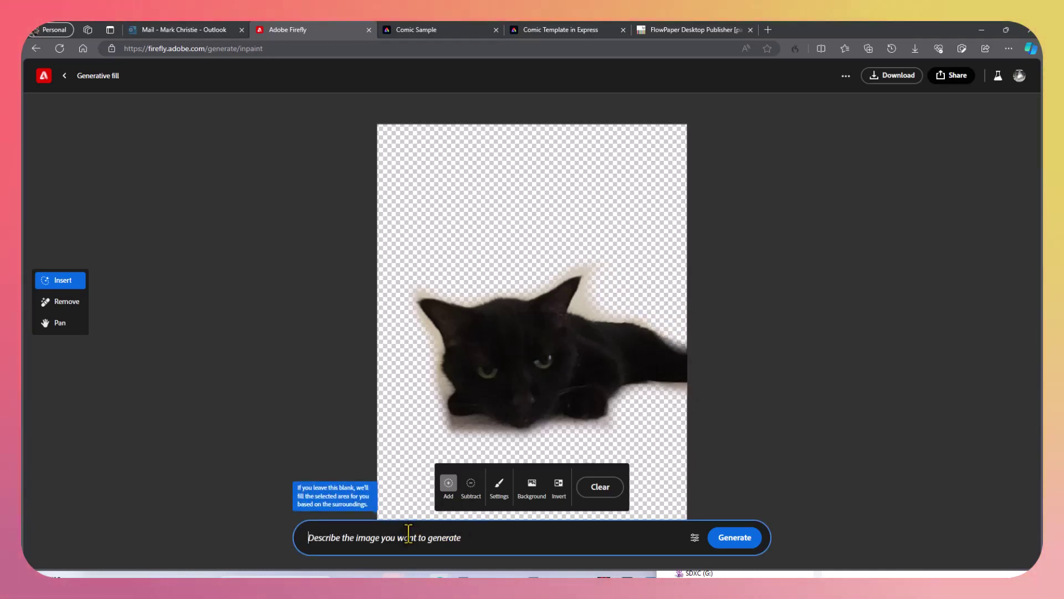
pyautogui.write('witches')
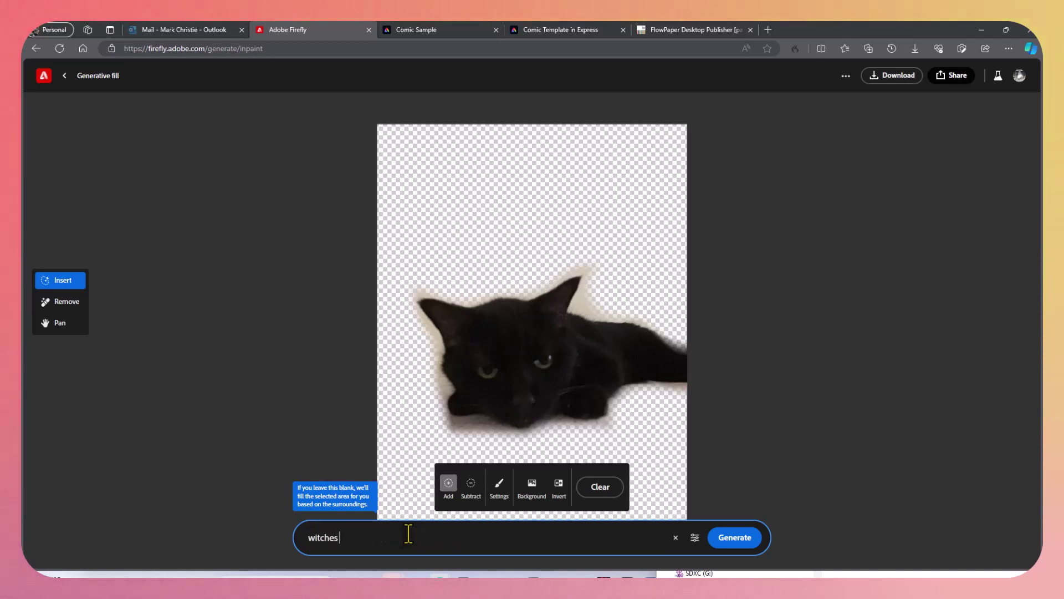
pyautogui.write(' and g')
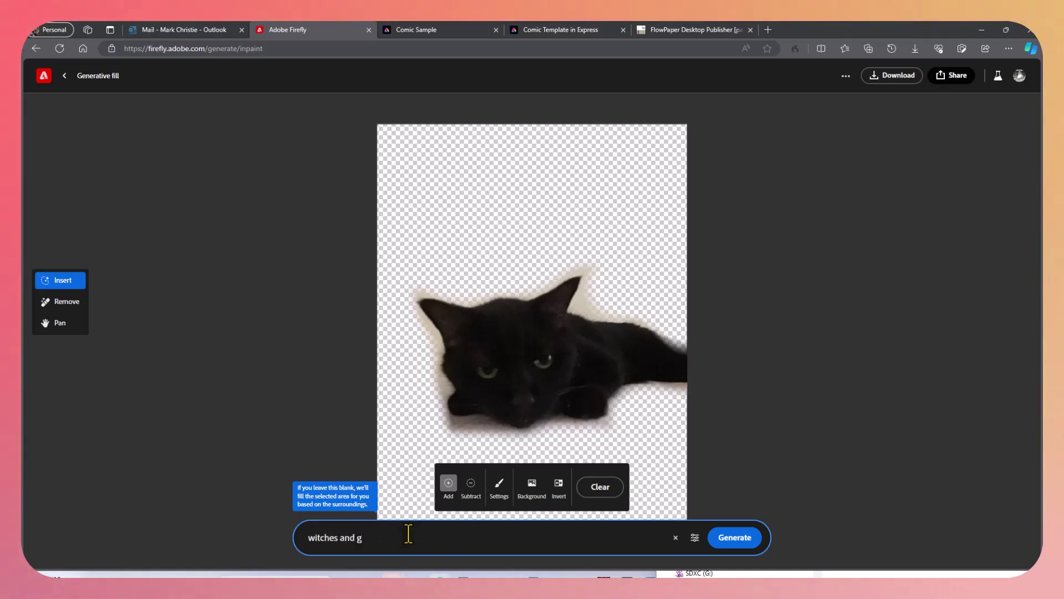
pyautogui.write('ol')
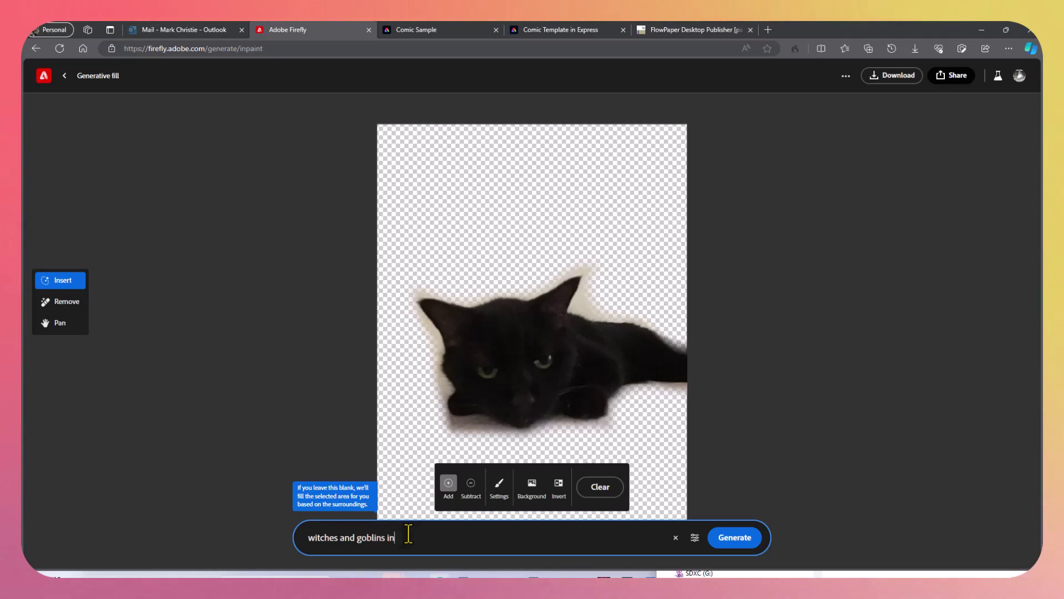
pyautogui.write('bins in a scary forest')
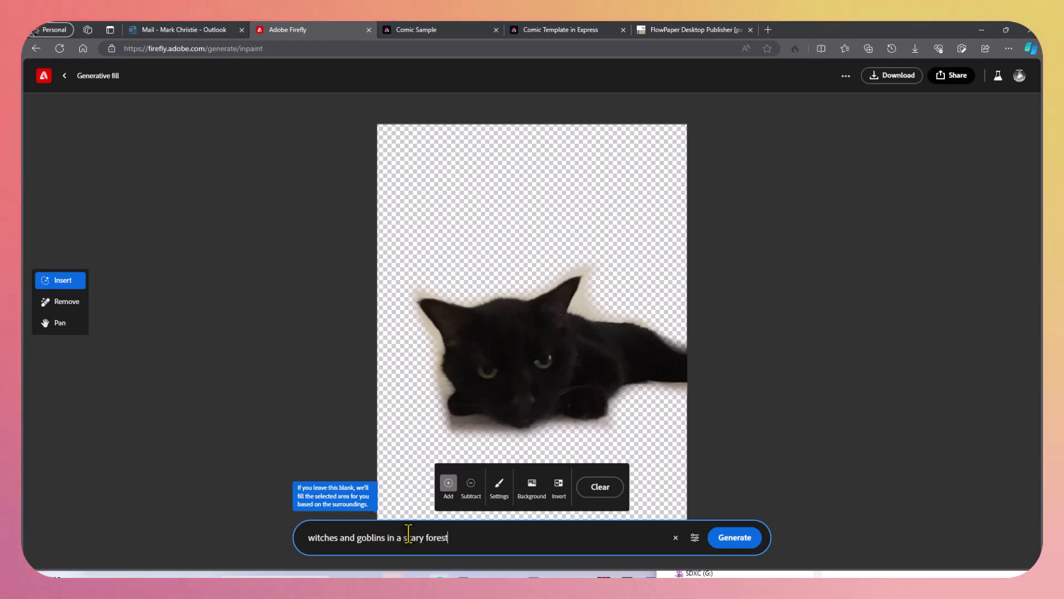
pyautogui.press('Return')
# Step: Preview the second generated variation, choose the first one with the witch and glowing pumpkins, and download it
pyautogui.click(466, 532)
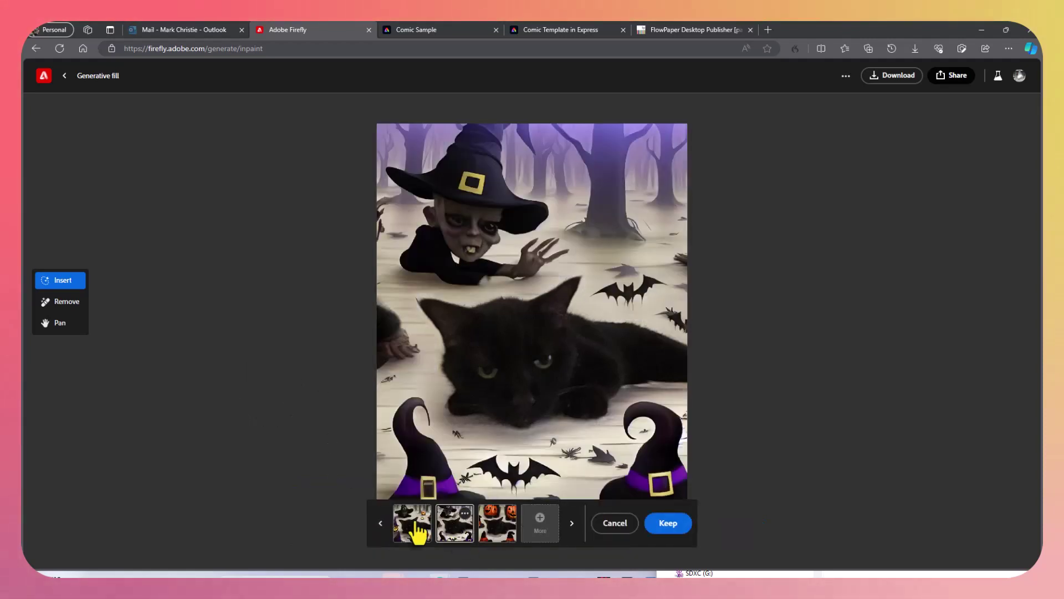
pyautogui.click(415, 529)
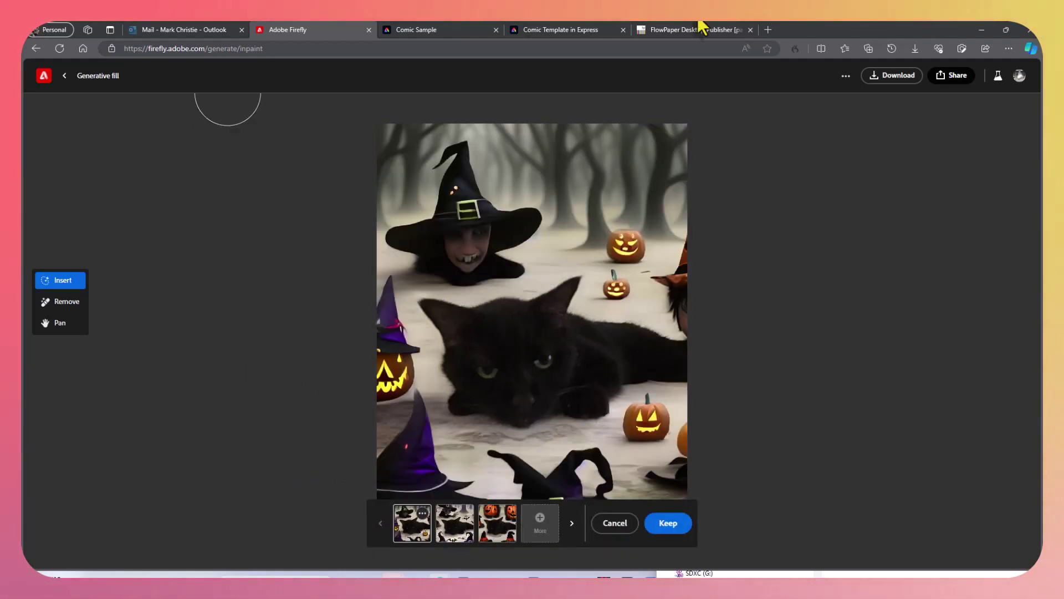
pyautogui.click(896, 77)
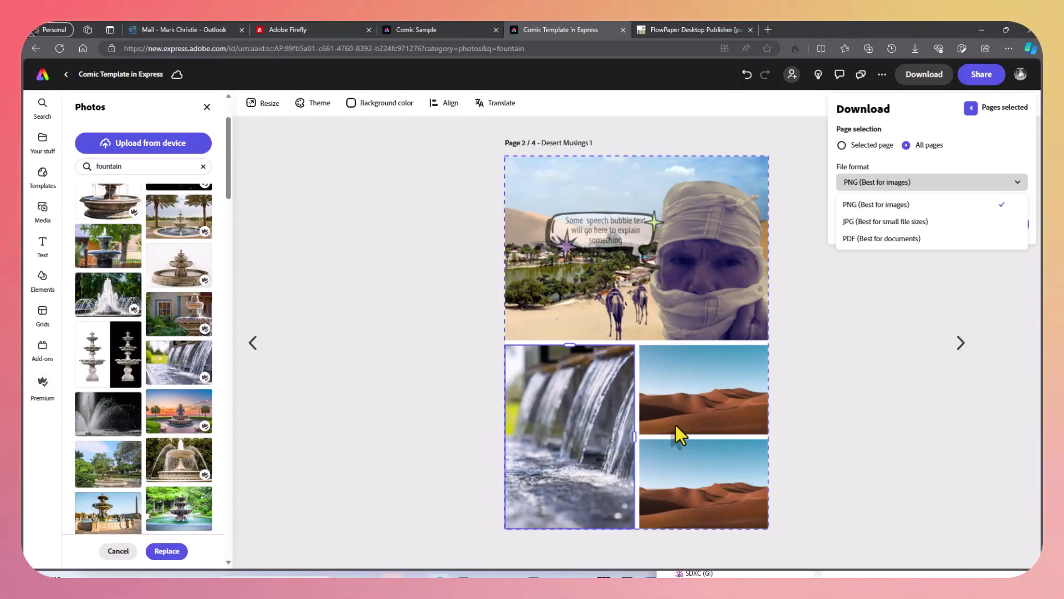
# Step: In Adobe Express, delete page 2's lower dune panel and stretch the upper dune panel down almost to the page's bottom edge
pyautogui.press('Escape')
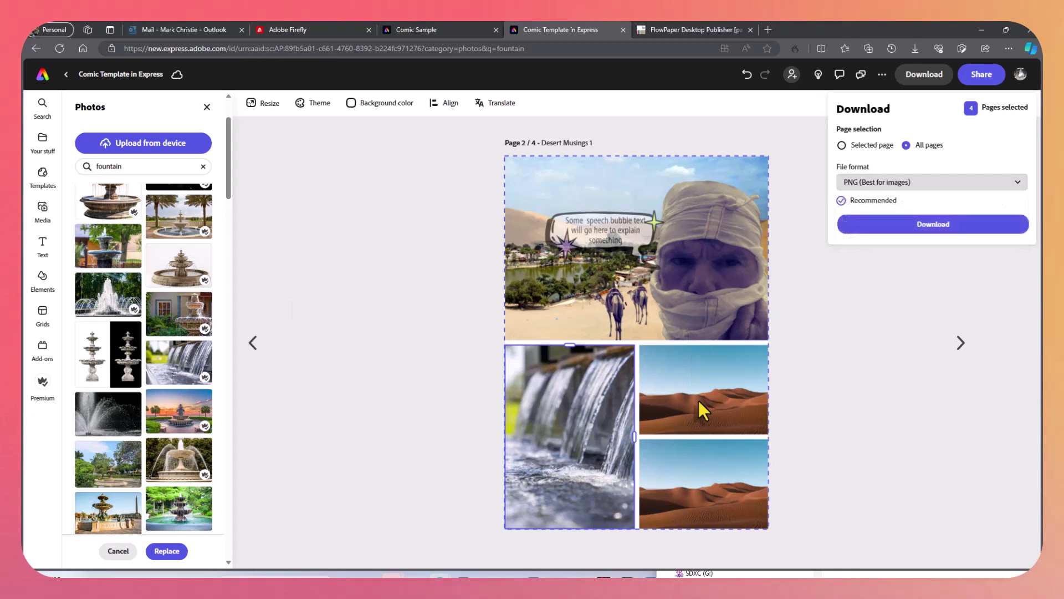
pyautogui.click(703, 381)
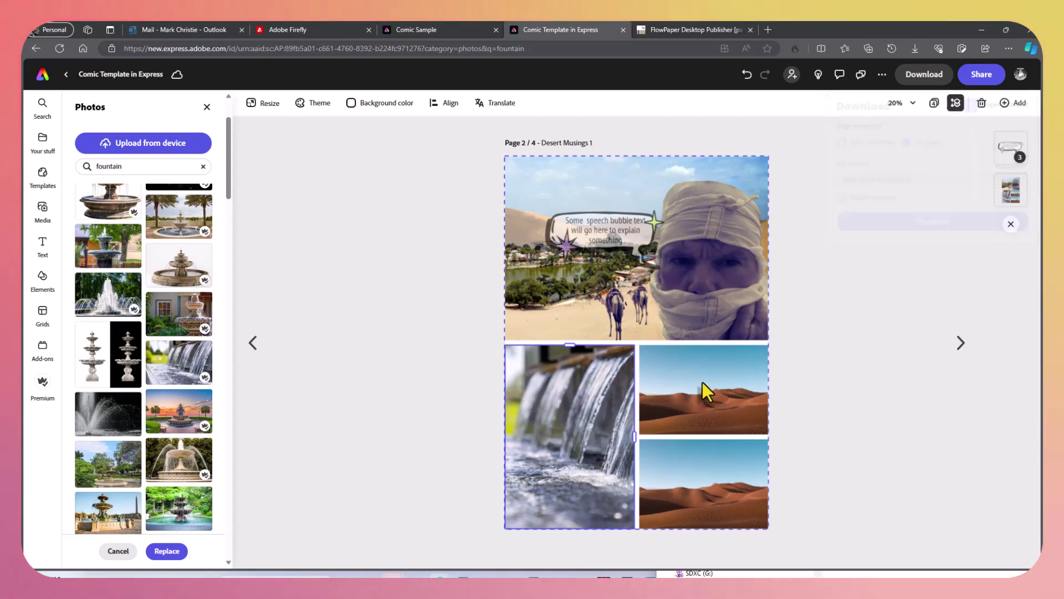
pyautogui.click(701, 463)
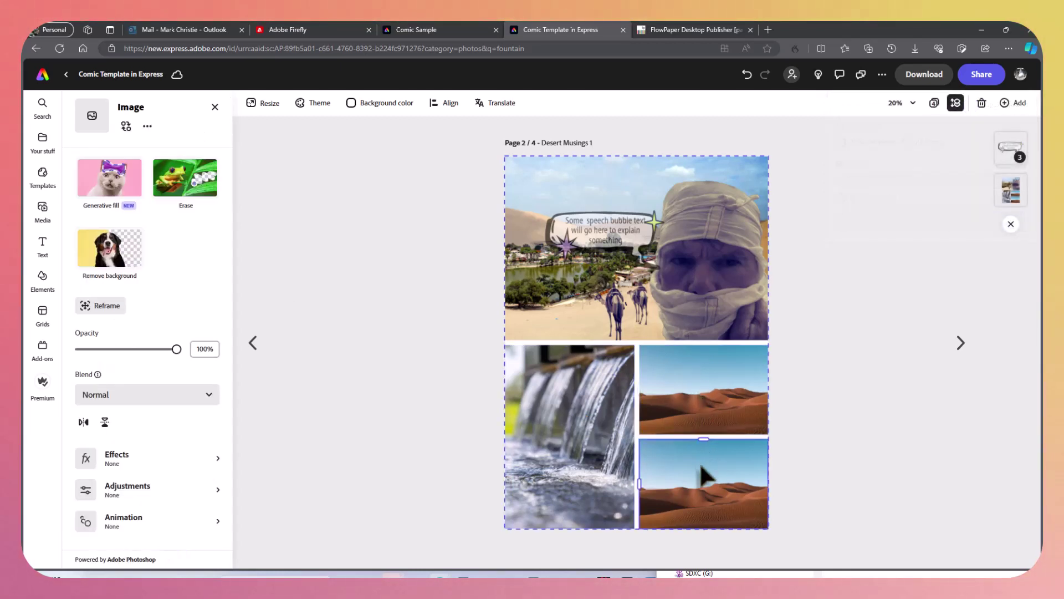
pyautogui.press('Delete')
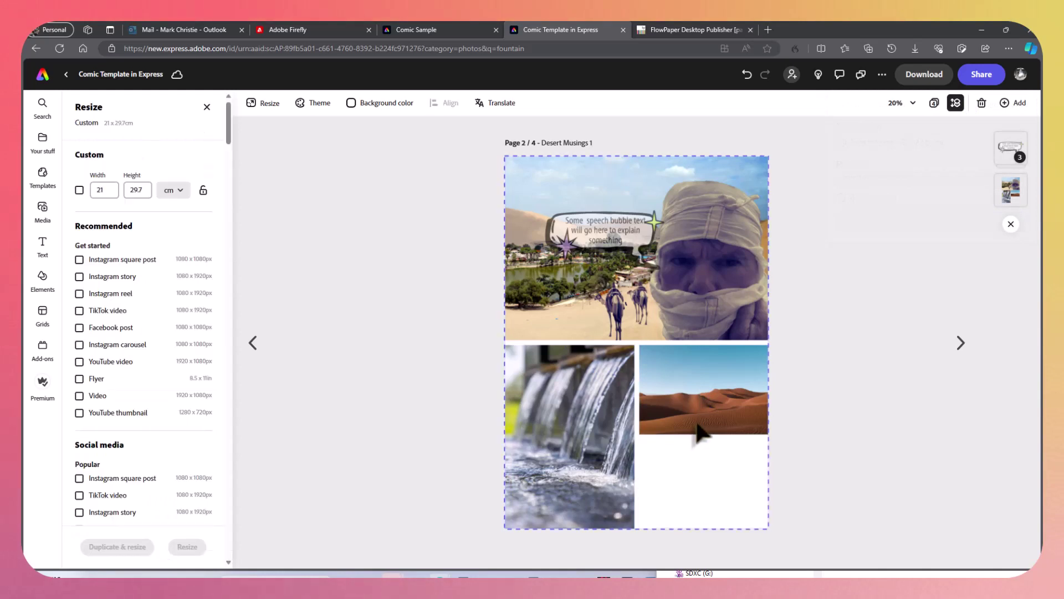
pyautogui.click(706, 432)
pyautogui.moveTo(704, 434); pyautogui.dragTo(704, 521)
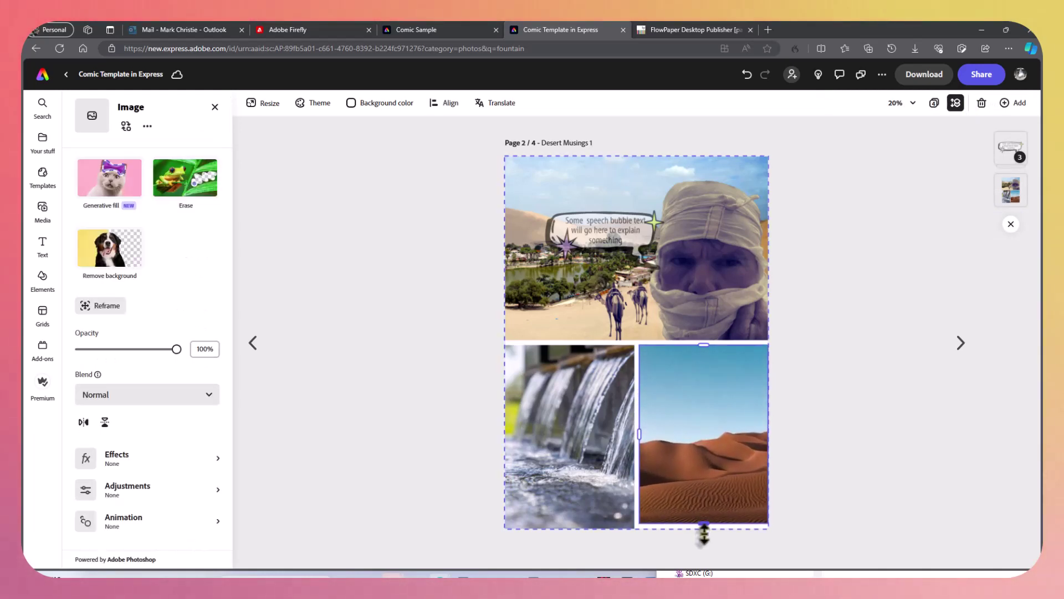
pyautogui.doubleClick(689, 416)
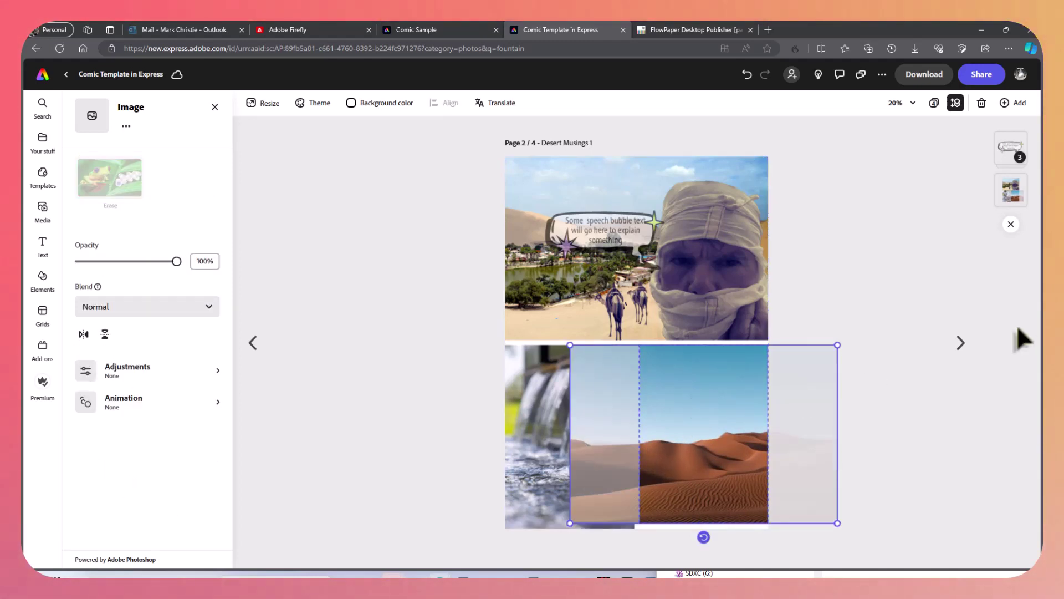
pyautogui.click(714, 420)
pyautogui.click(716, 422)
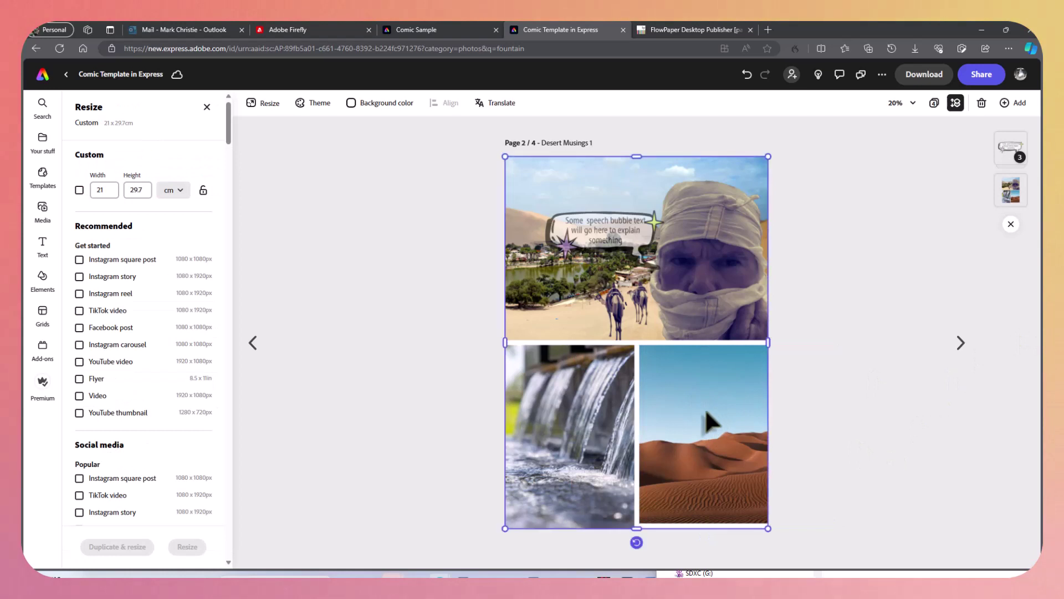
# Step: Replace the stretched dune panel's image with Firefly 20240109170448.png uploaded from Downloads
pyautogui.click(675, 441)
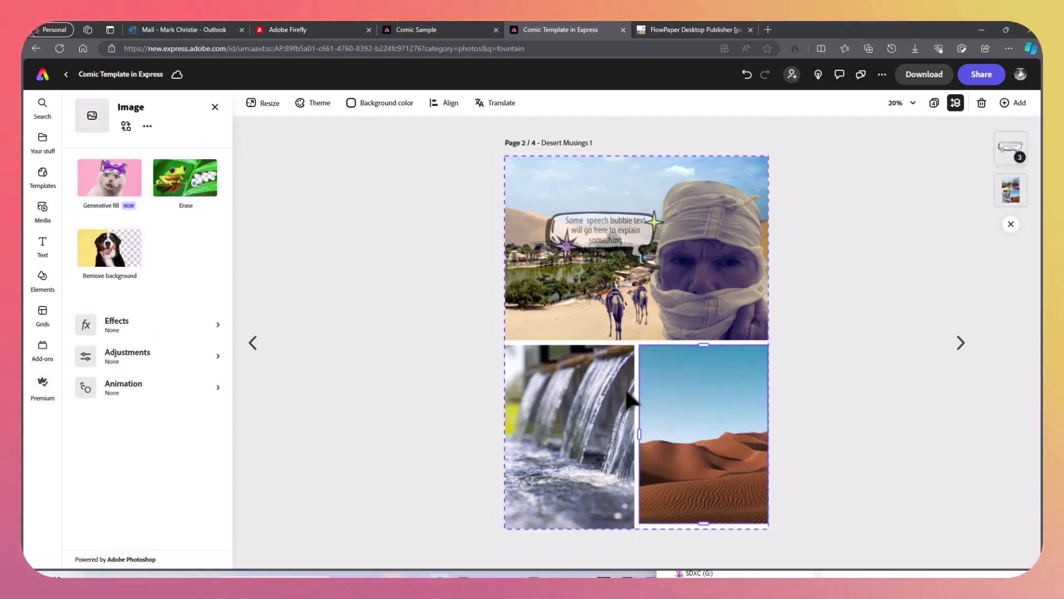
pyautogui.click(135, 134)
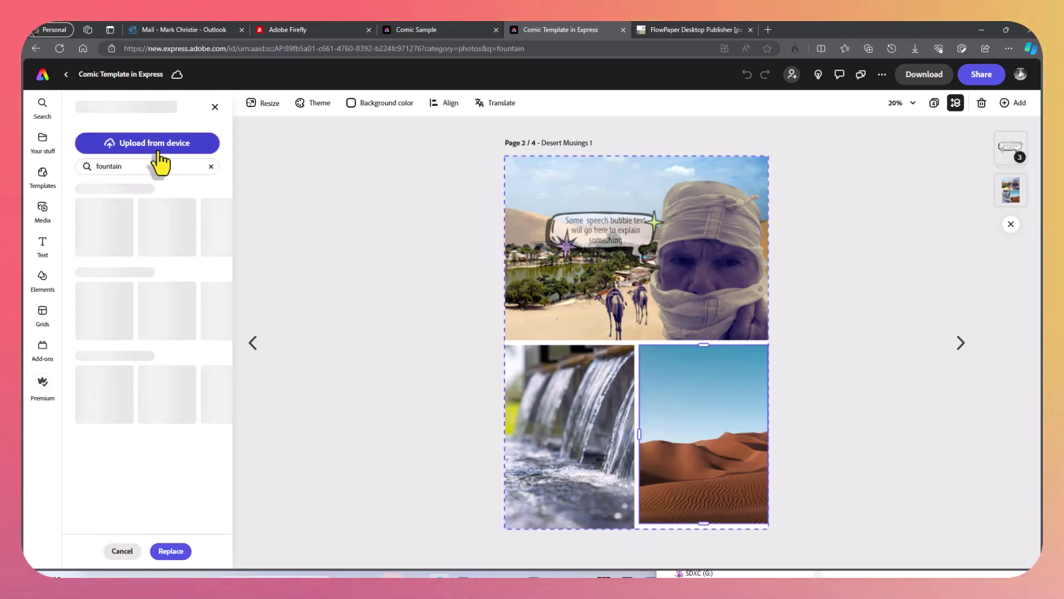
pyautogui.click(156, 143)
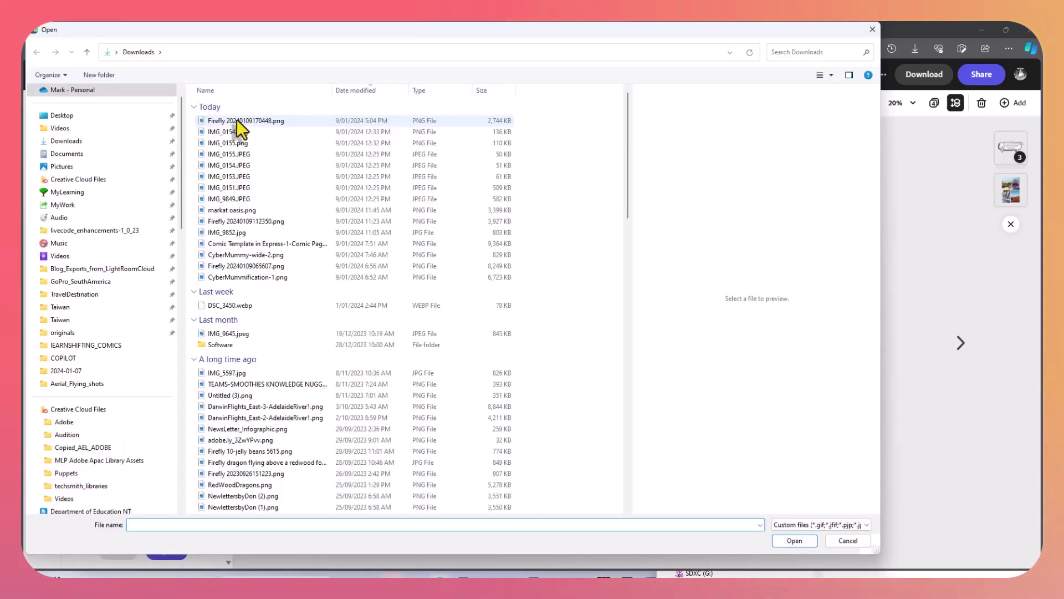
pyautogui.click(239, 120)
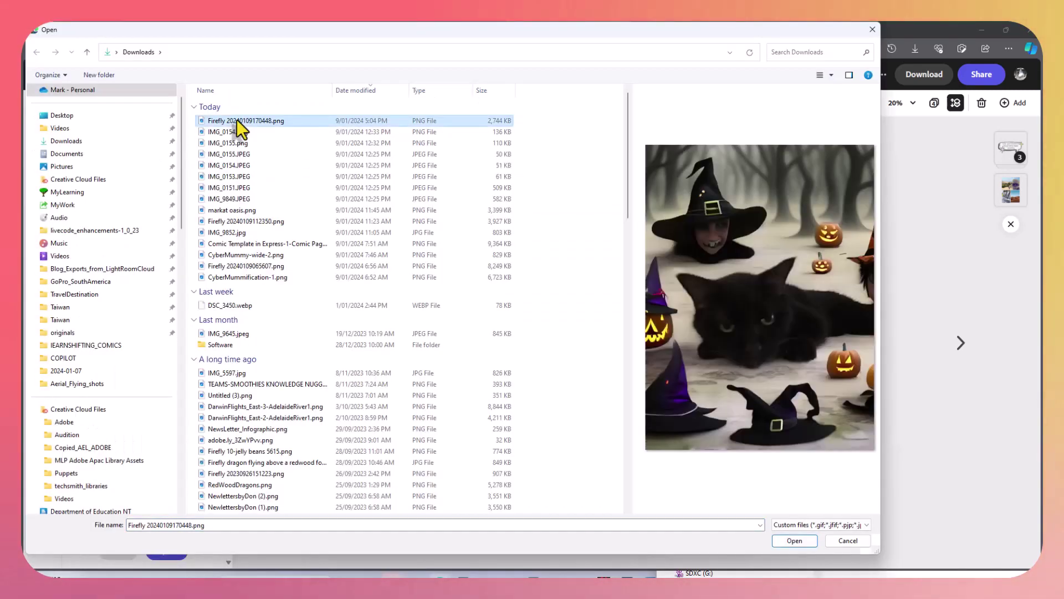
pyautogui.click(787, 533)
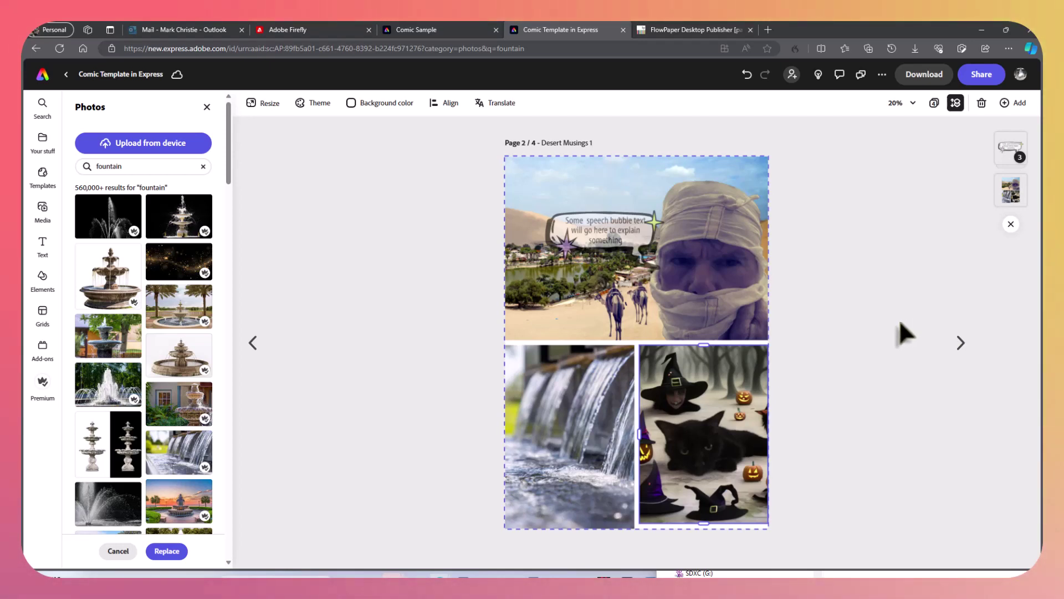
# Step: Open the overview of the document's pages
pyautogui.click(934, 103)
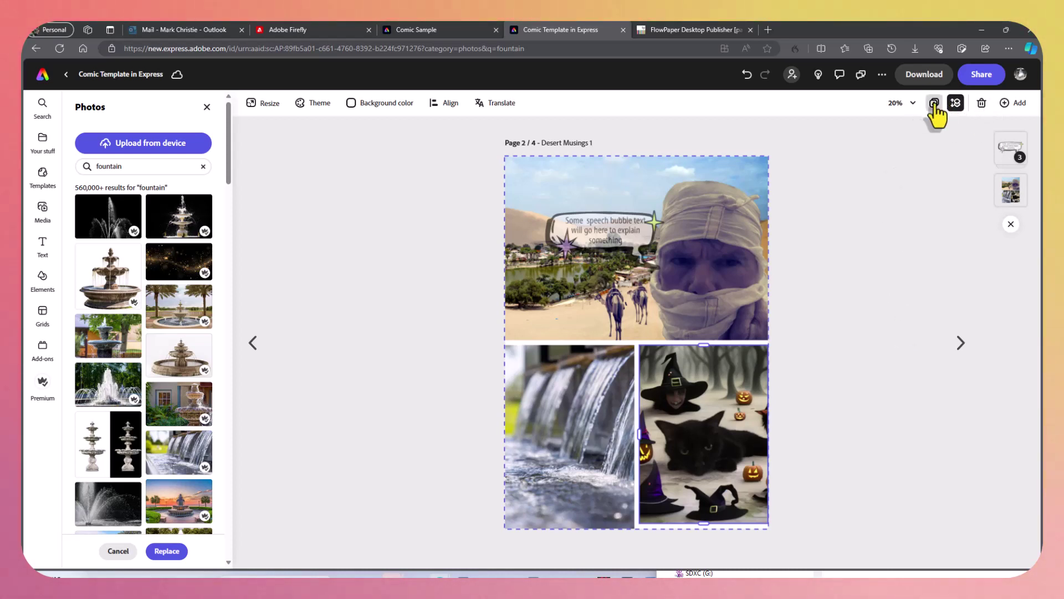